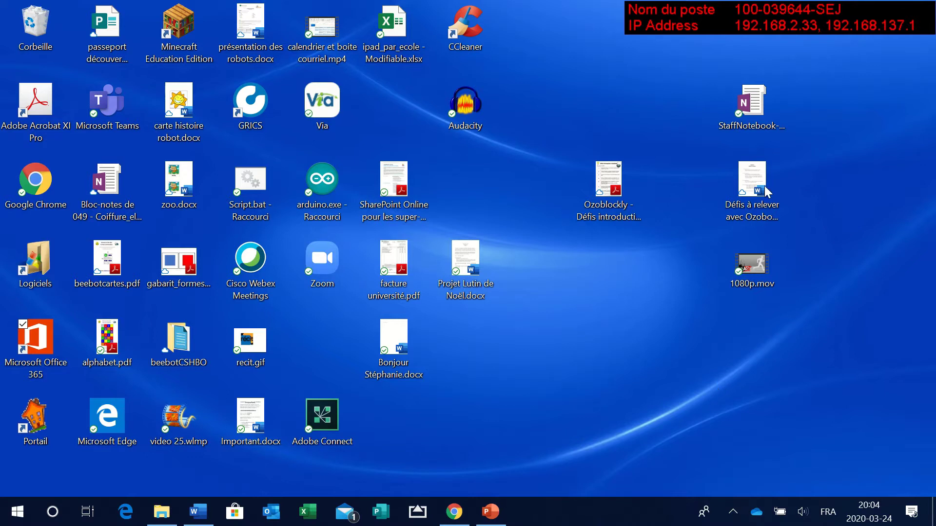
- Open Office 365 and go to the OneDrive file list
{"action": "left_click", "coordinate": [30, 341]}
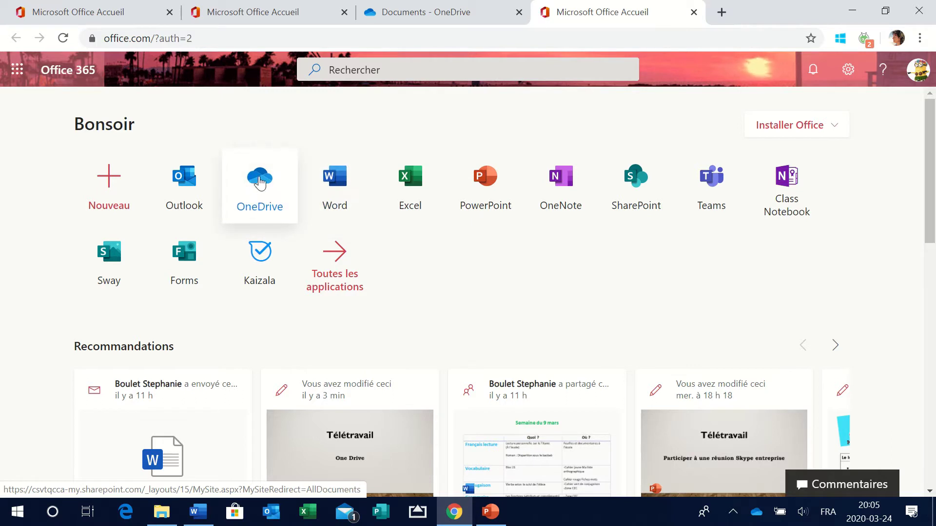
{"action": "left_click", "coordinate": [258, 184]}
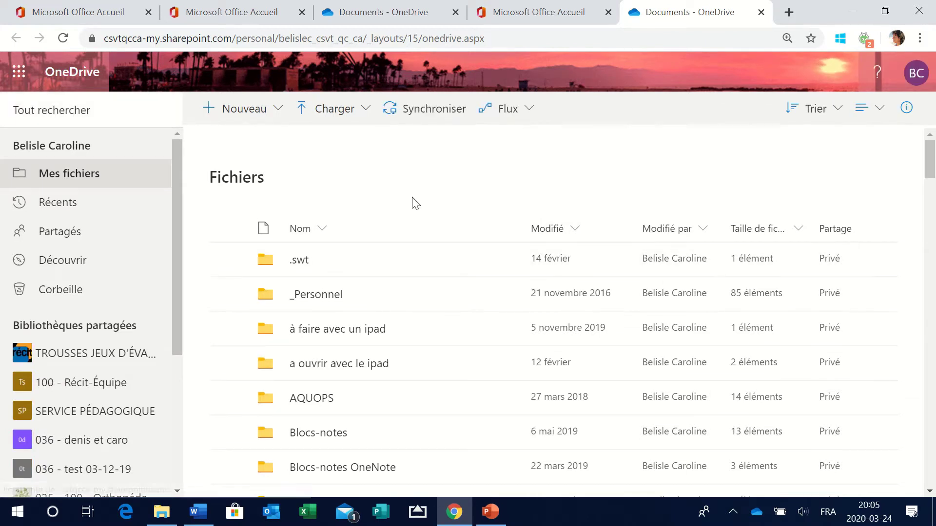
{"action": "scroll", "coordinate": [422, 256], "scroll_direction": "down", "scroll_amount": 3}
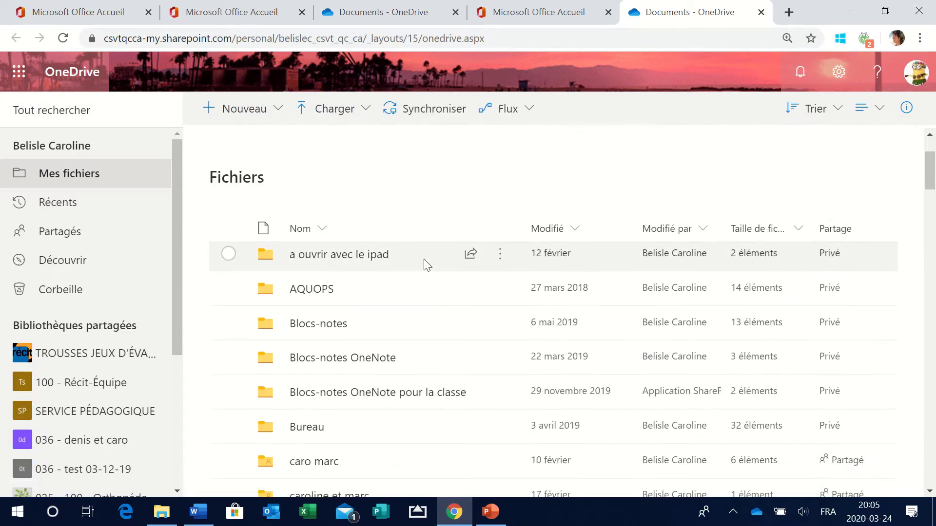
{"action": "scroll", "coordinate": [422, 260], "scroll_direction": "up", "scroll_amount": 2}
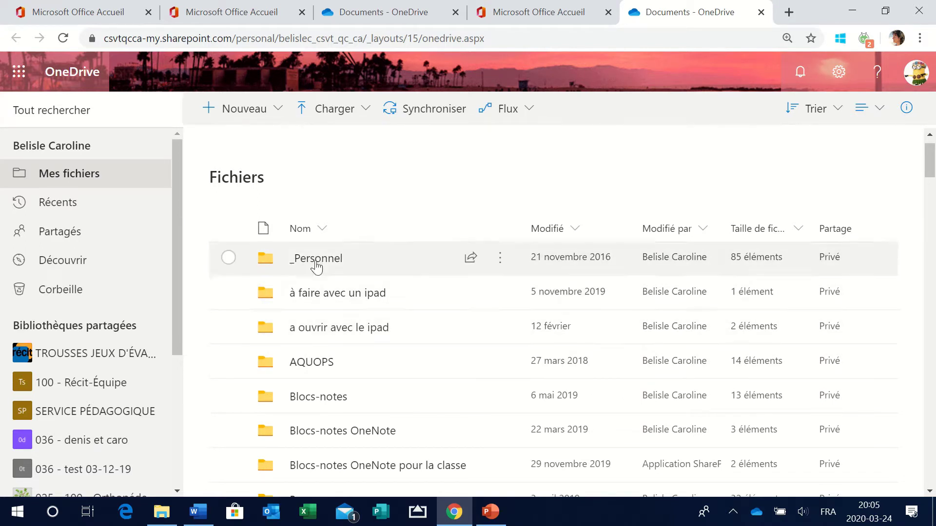
- Open the "Formation 17 avril" subfolder inside the "formation ipad" folder to view its files
{"action": "scroll", "coordinate": [403, 308], "scroll_direction": "down", "scroll_amount": 10}
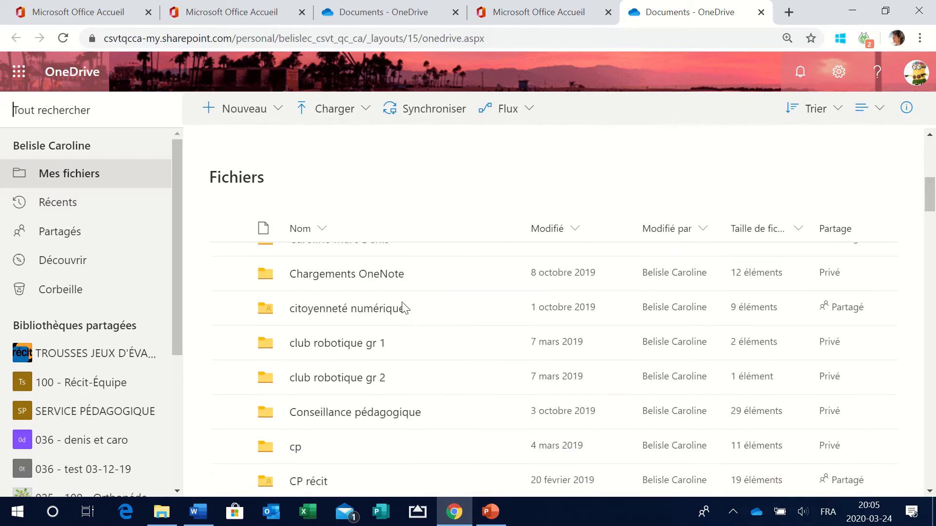
{"action": "scroll", "coordinate": [403, 307], "scroll_direction": "down", "scroll_amount": 5}
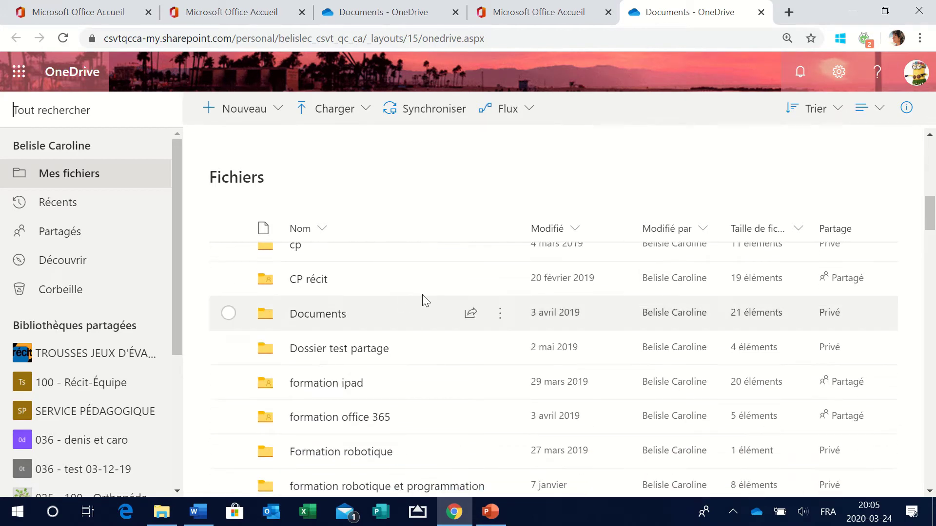
{"action": "scroll", "coordinate": [426, 300], "scroll_direction": "down", "scroll_amount": 2}
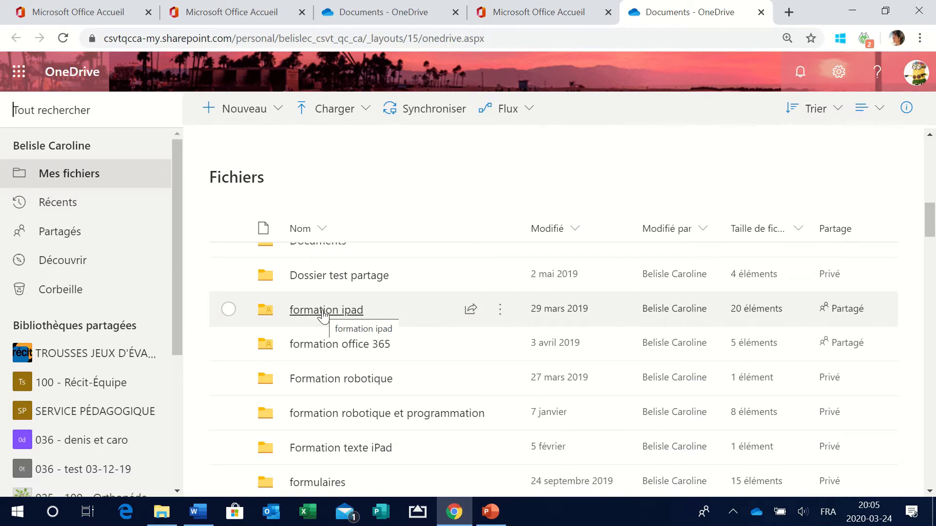
{"action": "left_click", "coordinate": [324, 310]}
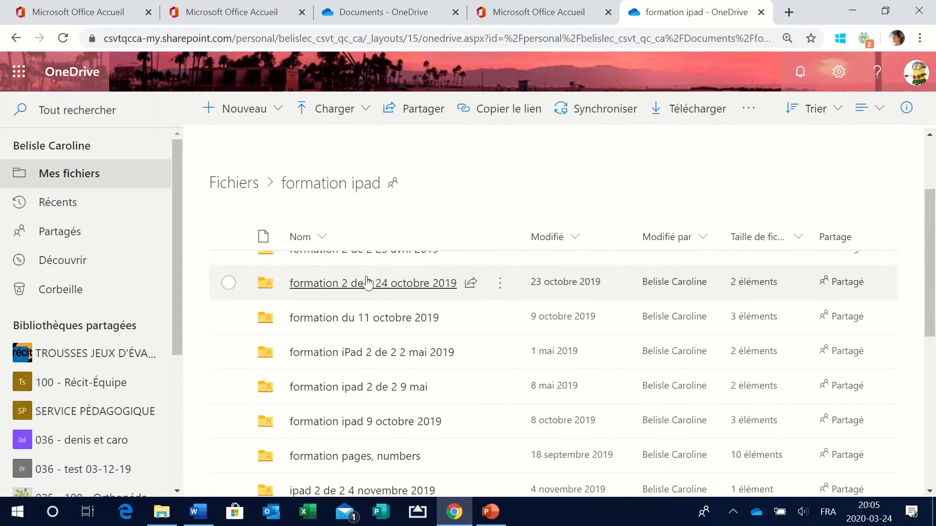
{"action": "scroll", "coordinate": [366, 283], "scroll_direction": "down", "scroll_amount": 3}
{"action": "scroll", "coordinate": [341, 292], "scroll_direction": "up", "scroll_amount": 5}
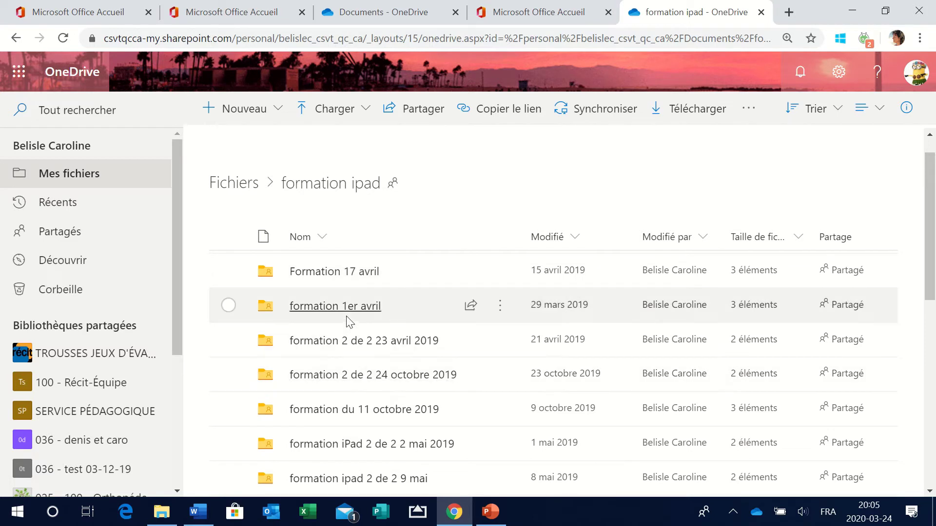
{"action": "left_click", "coordinate": [319, 274]}
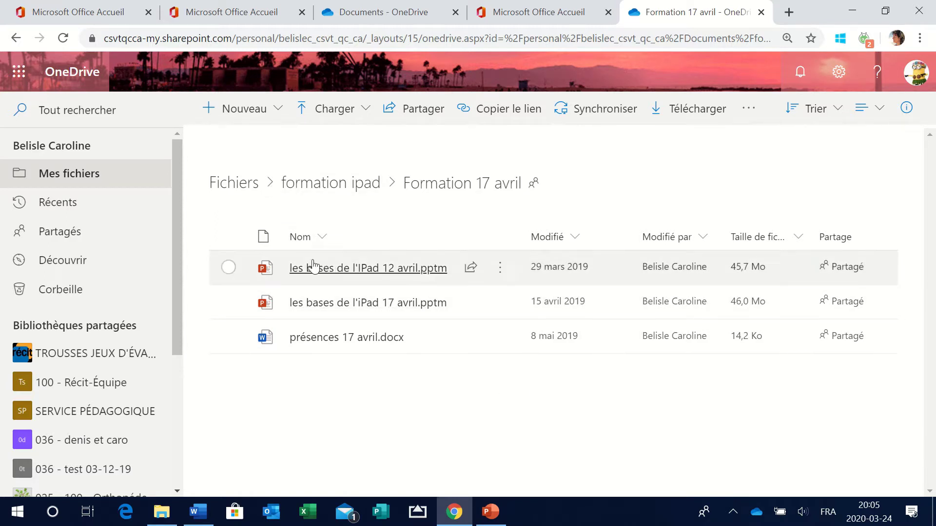
{"action": "mouse_move", "coordinate": [309, 273]}
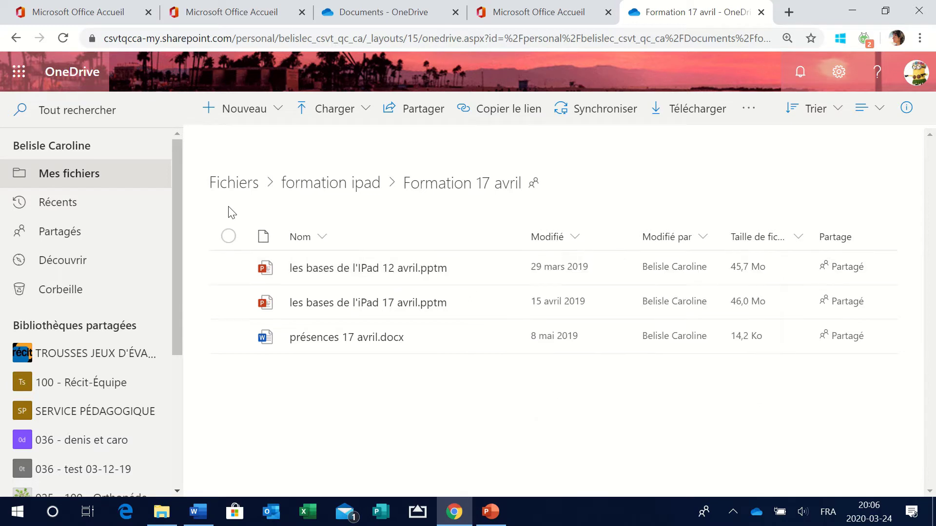
- Return to the full OneDrive file list and look through its folders down to the Télé-Travail folder
{"action": "left_click", "coordinate": [80, 175]}
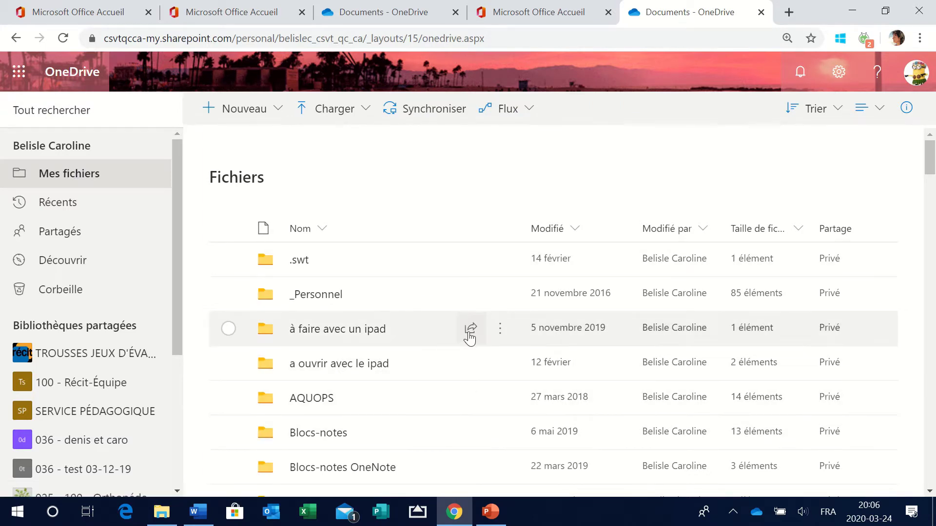
{"action": "scroll", "coordinate": [459, 338], "scroll_direction": "down", "scroll_amount": 1}
{"action": "scroll", "coordinate": [454, 334], "scroll_direction": "down", "scroll_amount": 10}
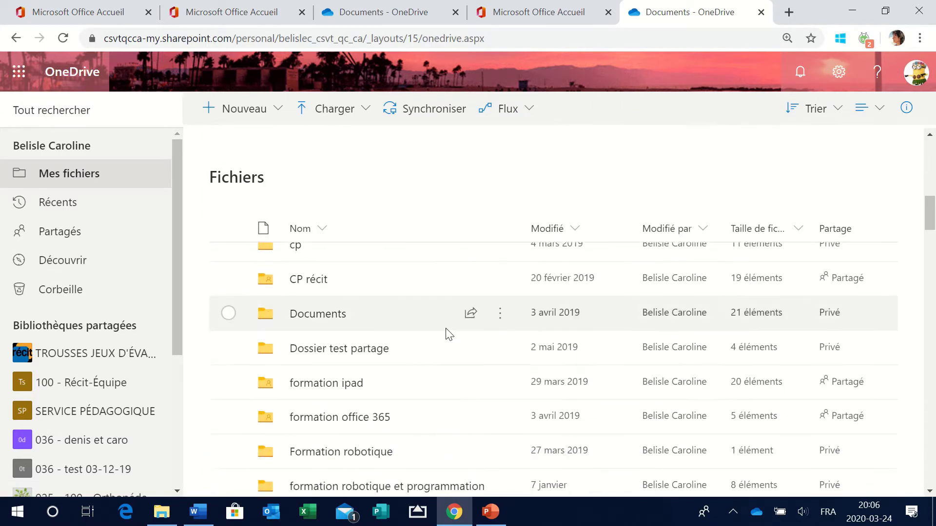
{"action": "scroll", "coordinate": [445, 329], "scroll_direction": "up", "scroll_amount": 3}
{"action": "scroll", "coordinate": [443, 330], "scroll_direction": "up", "scroll_amount": 8}
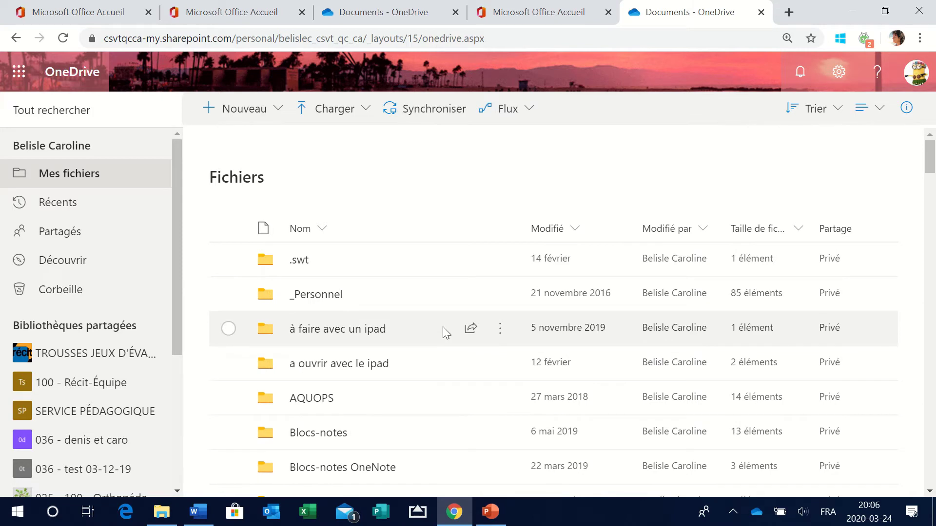
{"action": "scroll", "coordinate": [496, 334], "scroll_direction": "down", "scroll_amount": 5}
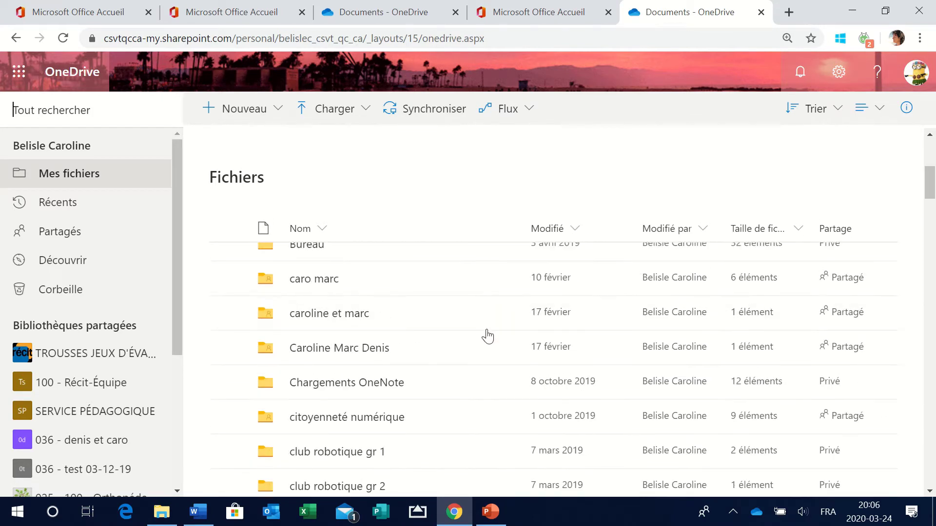
{"action": "scroll", "coordinate": [488, 336], "scroll_direction": "down", "scroll_amount": 12}
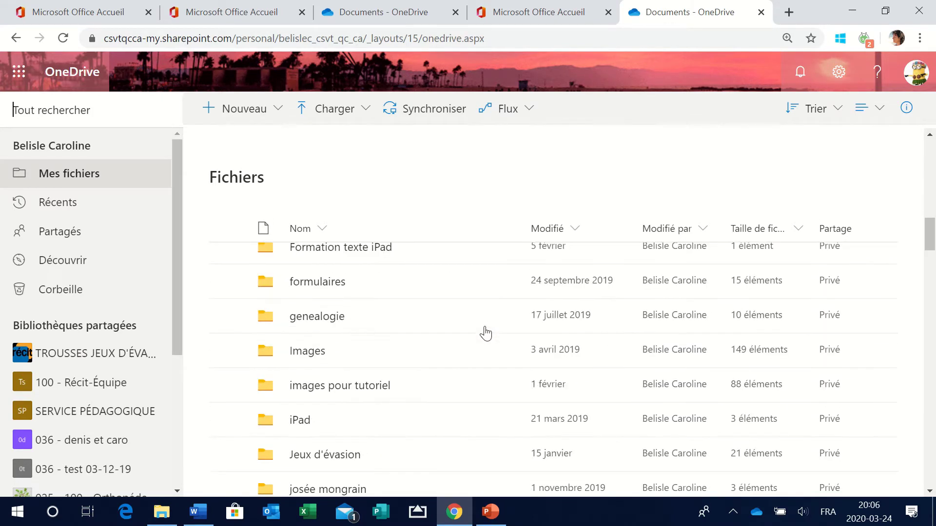
{"action": "scroll", "coordinate": [486, 334], "scroll_direction": "down", "scroll_amount": 5}
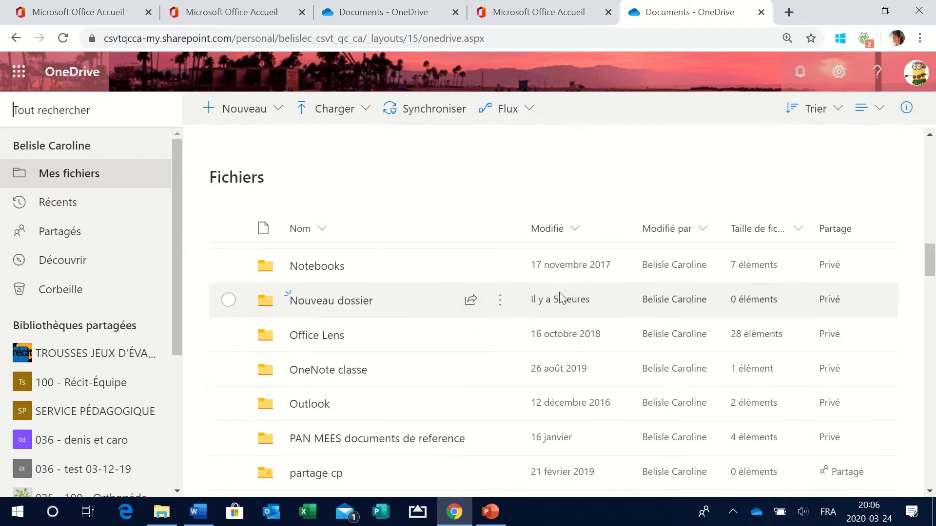
{"action": "scroll", "coordinate": [425, 350], "scroll_direction": "down", "scroll_amount": 2}
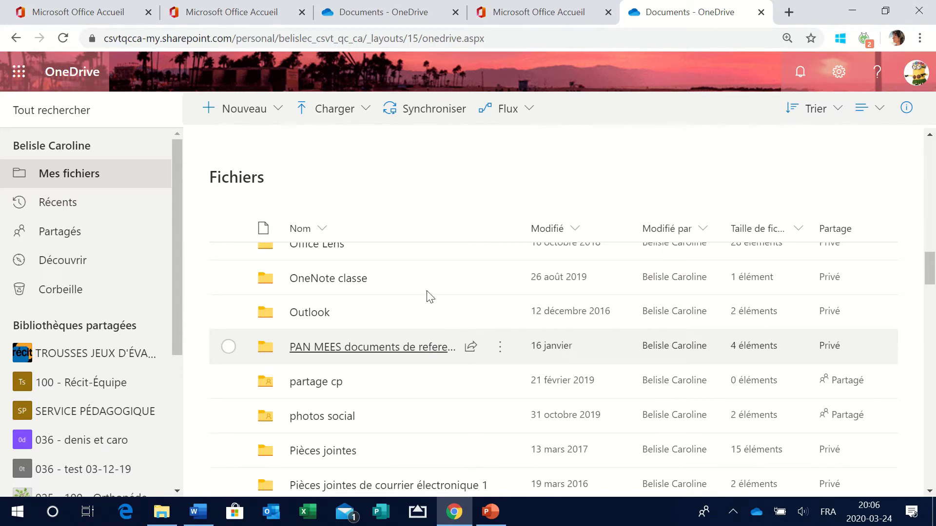
{"action": "scroll", "coordinate": [488, 314], "scroll_direction": "down", "scroll_amount": 1}
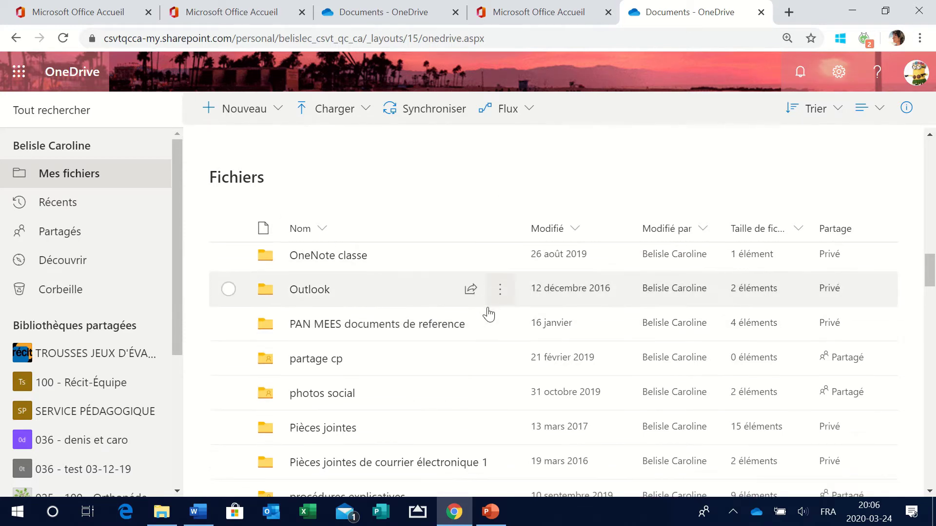
{"action": "scroll", "coordinate": [490, 312], "scroll_direction": "down", "scroll_amount": 5}
{"action": "scroll", "coordinate": [419, 278], "scroll_direction": "down", "scroll_amount": 4}
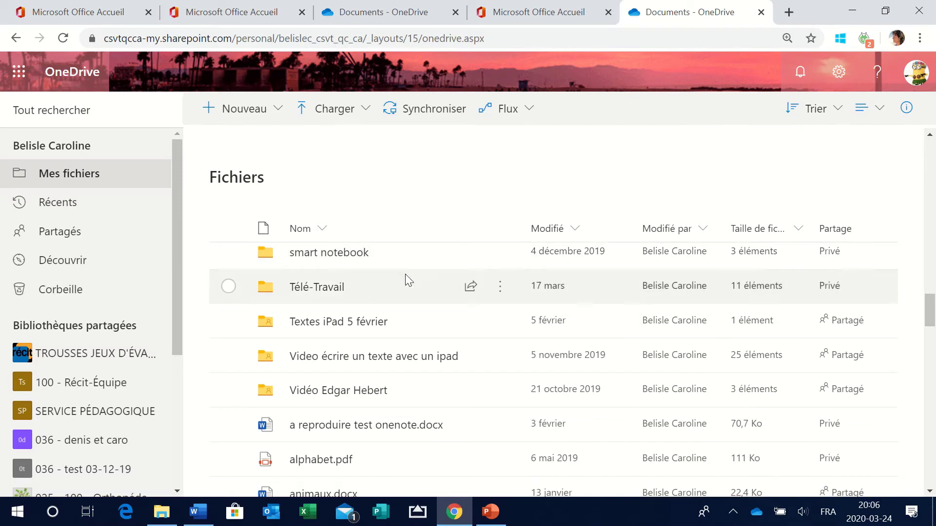
- Switch to the Télétravail document in Word and bring up its Save As locations
{"action": "left_click", "coordinate": [199, 518]}
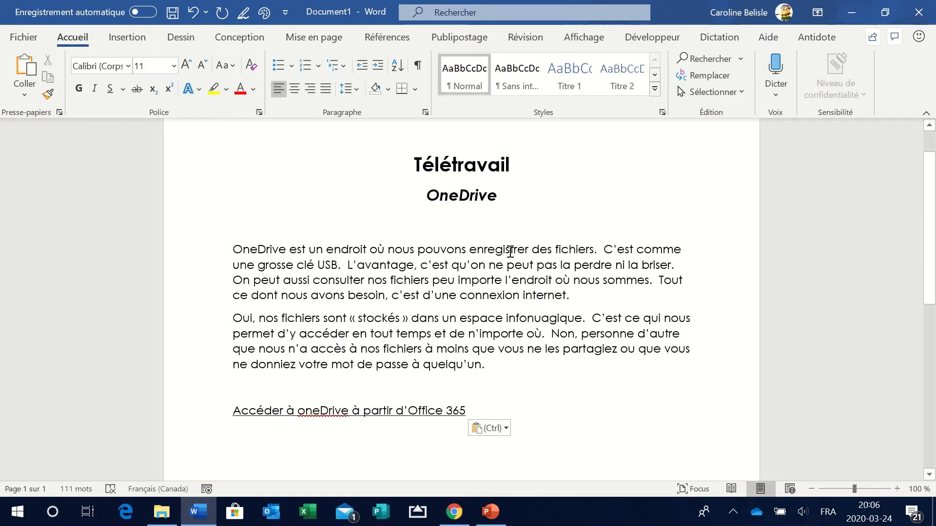
{"action": "left_click", "coordinate": [24, 37]}
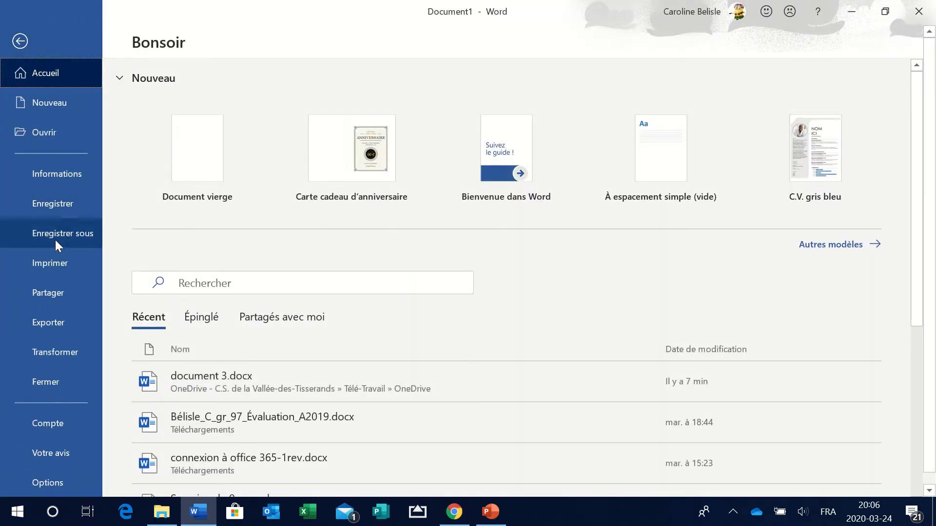
{"action": "left_click", "coordinate": [58, 233]}
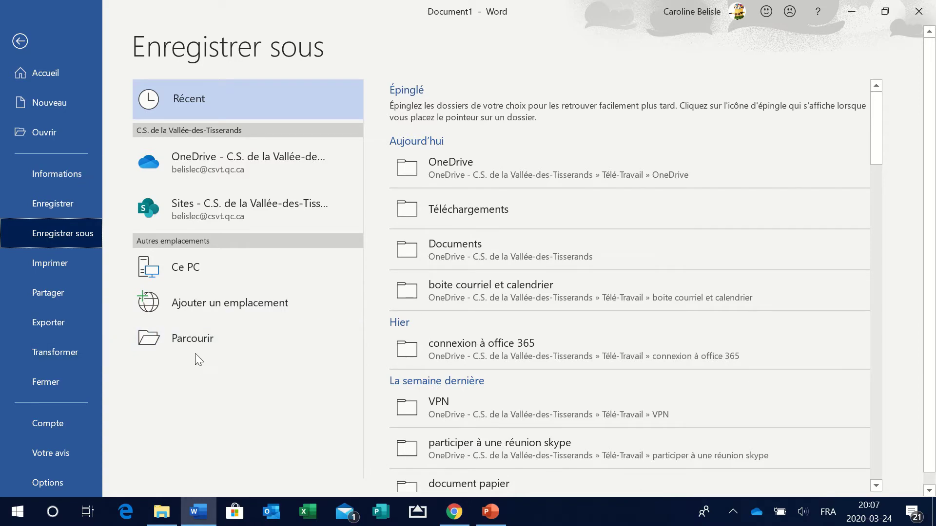
{"action": "left_click", "coordinate": [189, 338]}
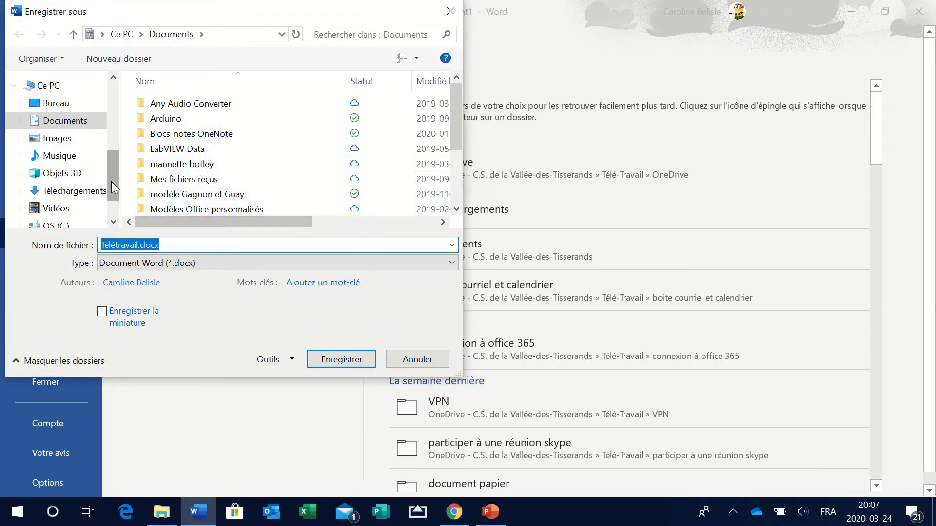
{"action": "mouse_move", "coordinate": [111, 181]}
{"action": "left_mouse_down"}
{"action": "mouse_move", "coordinate": [112, 201]}
{"action": "mouse_move", "coordinate": [116, 182]}
{"action": "left_mouse_up"}
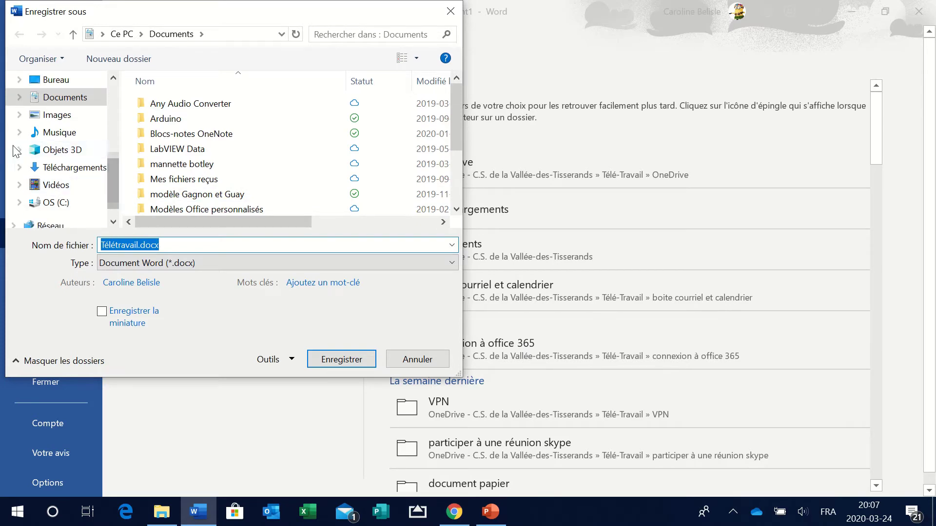
{"action": "left_click", "coordinate": [422, 359]}
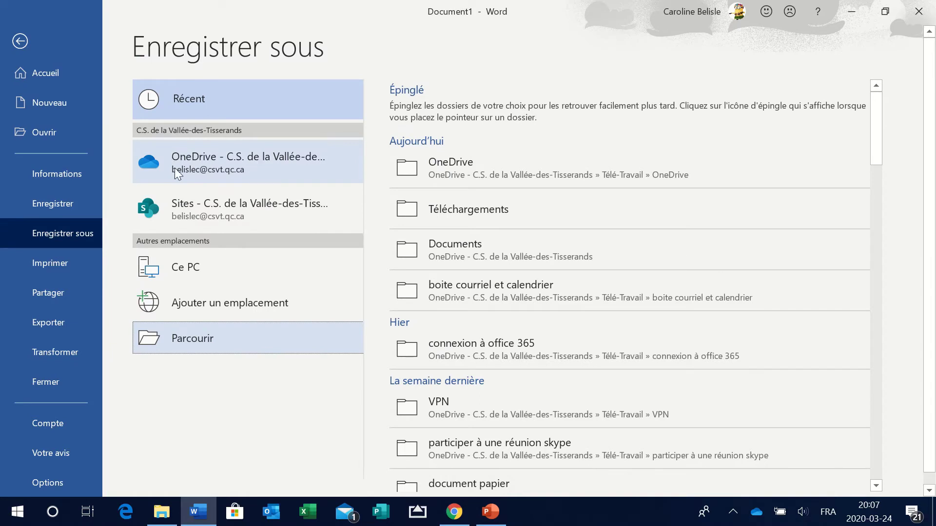
- Choose the school board's OneDrive as the save location and open its Télé-Travail folder
{"action": "left_click", "coordinate": [248, 155]}
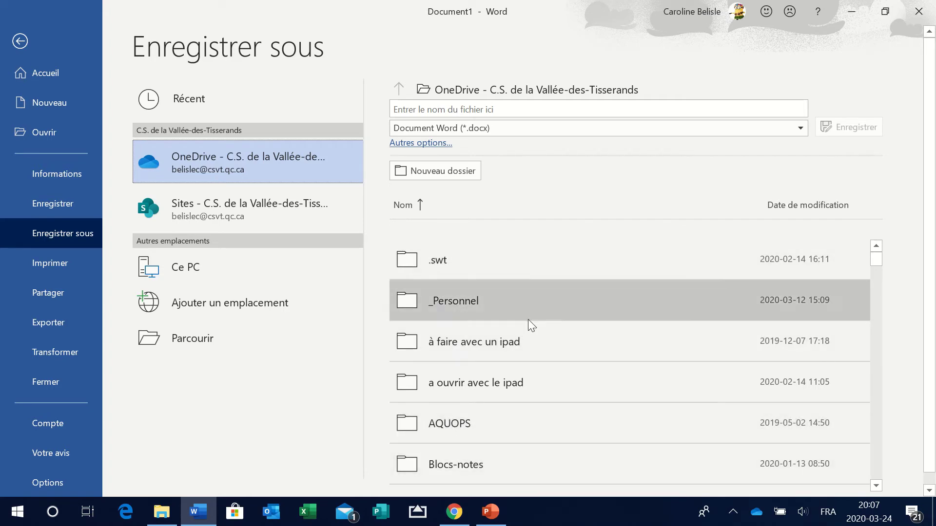
{"action": "left_click_drag", "start_coordinate": [876, 254], "coordinate": [899, 367]}
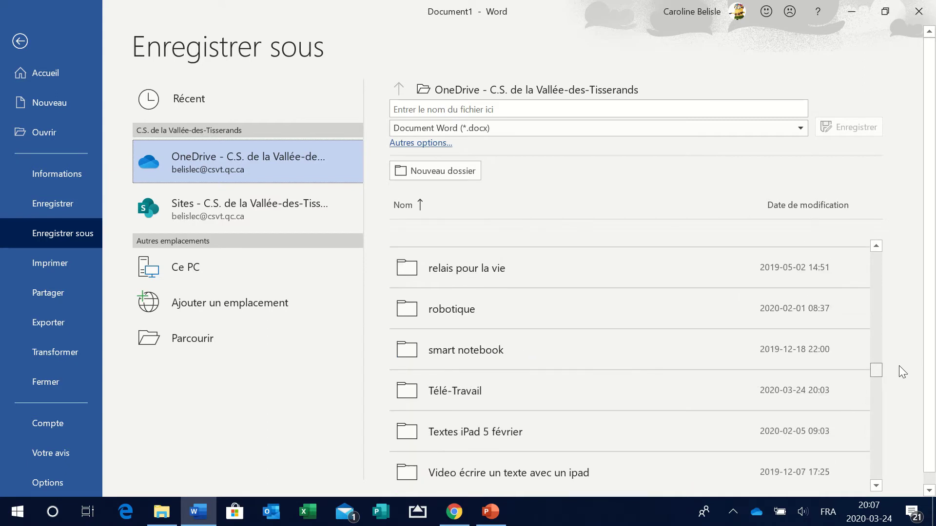
{"action": "left_click", "coordinate": [451, 387]}
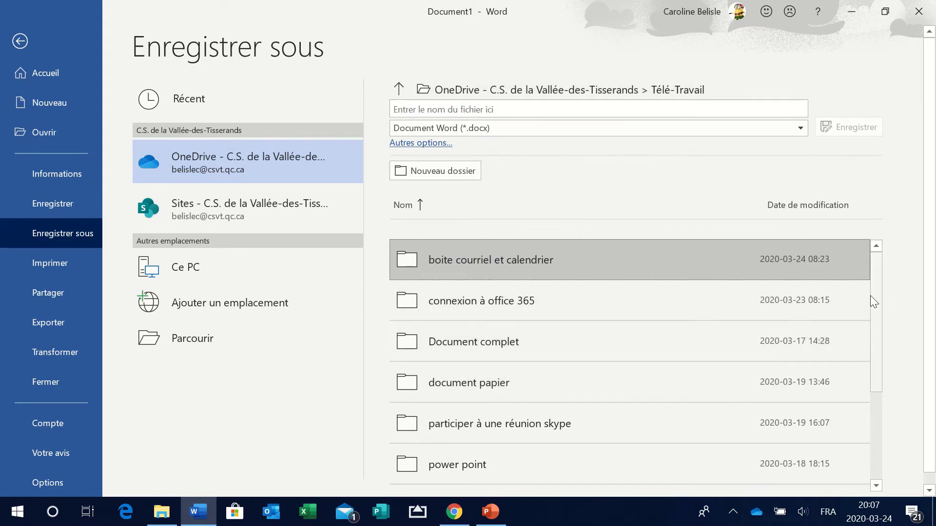
{"action": "scroll", "coordinate": [876, 292], "scroll_direction": "down", "scroll_amount": 2}
{"action": "scroll", "coordinate": [885, 313], "scroll_direction": "down", "scroll_amount": 3}
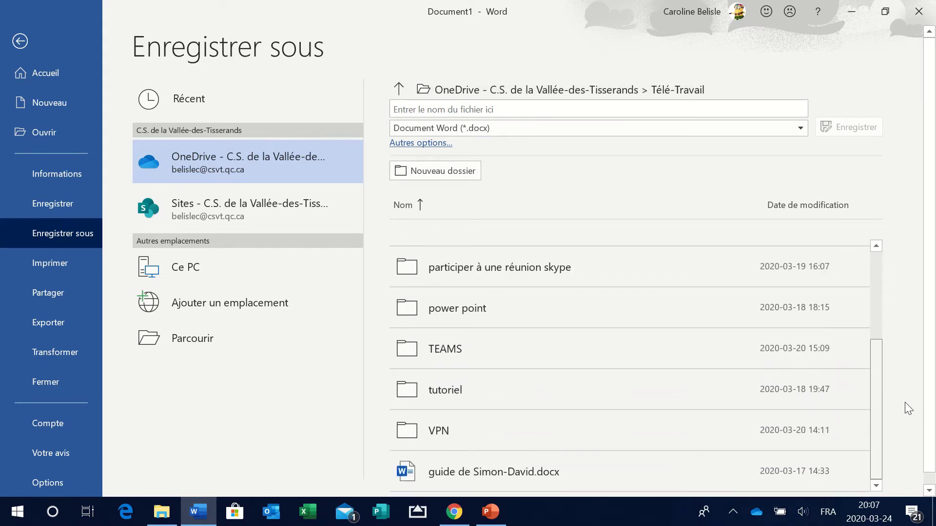
{"action": "scroll", "coordinate": [904, 312], "scroll_direction": "up", "scroll_amount": 4}
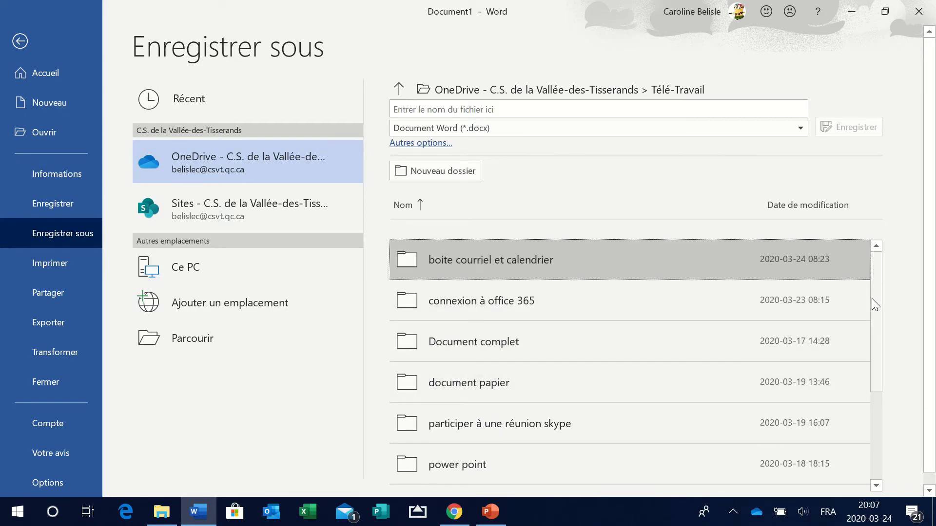
{"action": "mouse_move", "coordinate": [872, 299]}
{"action": "left_mouse_down"}
{"action": "mouse_move", "coordinate": [887, 392]}
{"action": "mouse_move", "coordinate": [881, 284]}
{"action": "left_mouse_up"}
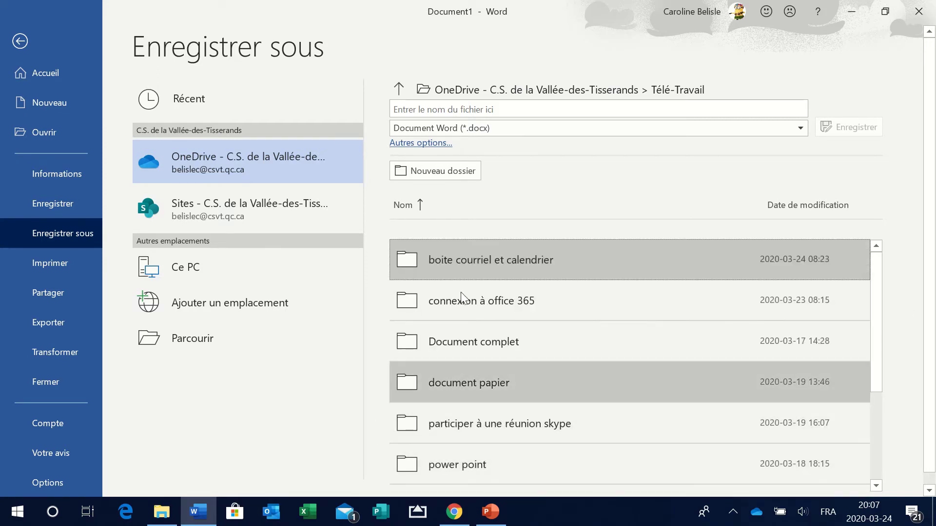
- Create a new folder named "oneDrive" inside the Télé-Travail folder
{"action": "left_click", "coordinate": [443, 174]}
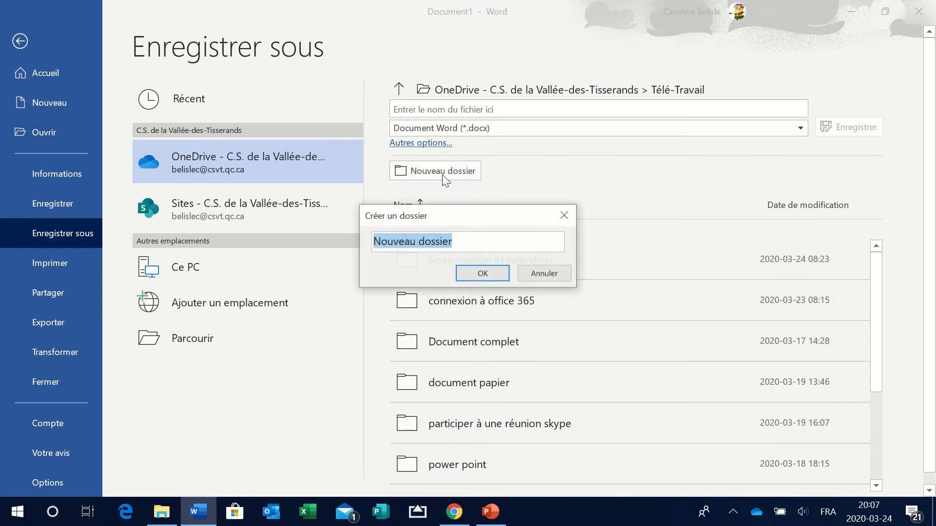
{"action": "left_click", "coordinate": [453, 242]}
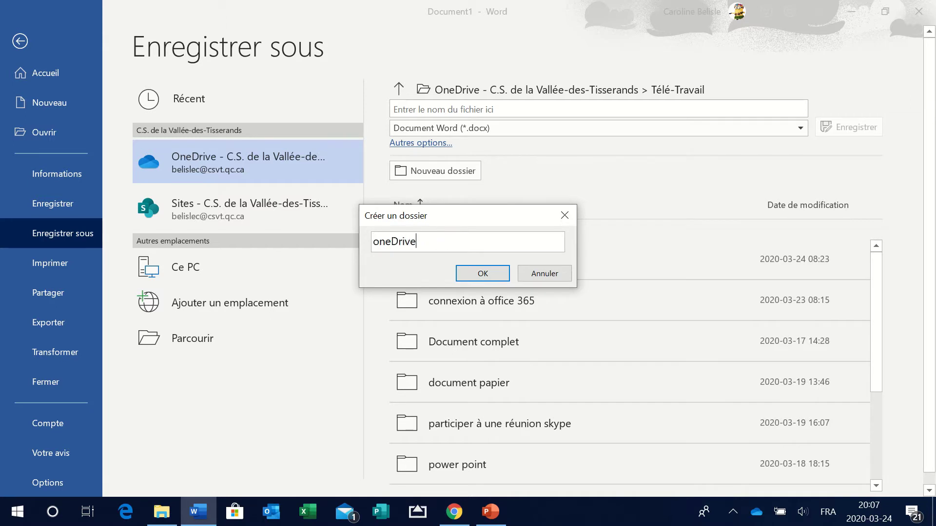
{"action": "left_click", "coordinate": [469, 276]}
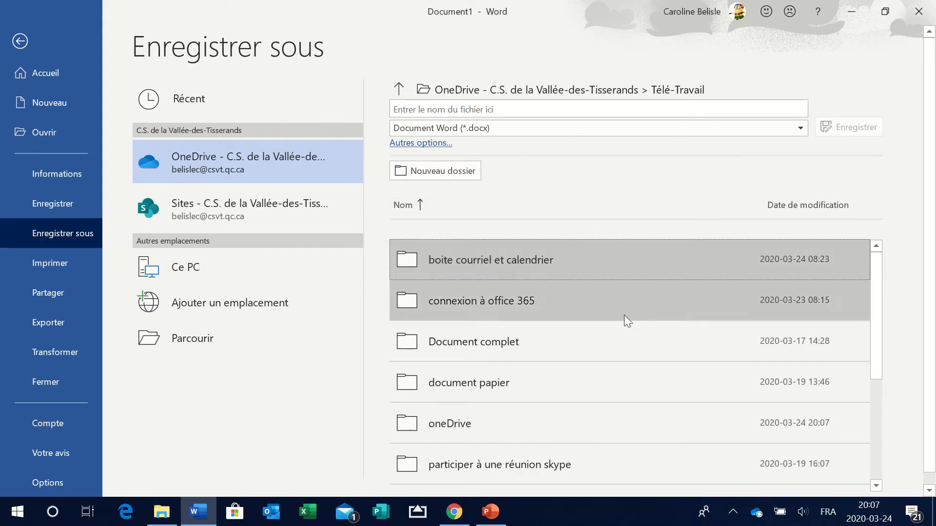
- Save the document as "procédure oneDrive" in the oneDrive folder inside Télé-Travail
{"action": "scroll", "coordinate": [871, 292], "scroll_direction": "down", "scroll_amount": 1}
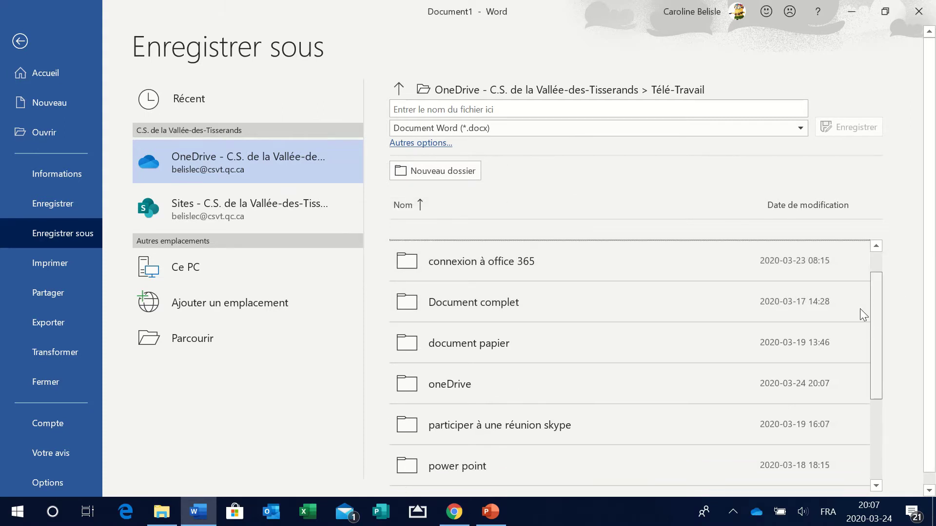
{"action": "scroll", "coordinate": [880, 386], "scroll_direction": "up", "scroll_amount": 1}
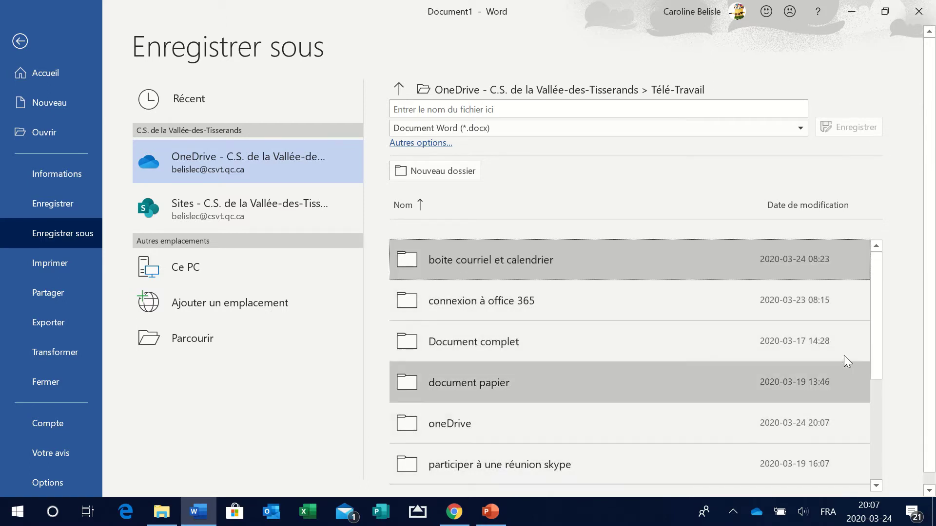
{"action": "left_click", "coordinate": [454, 423]}
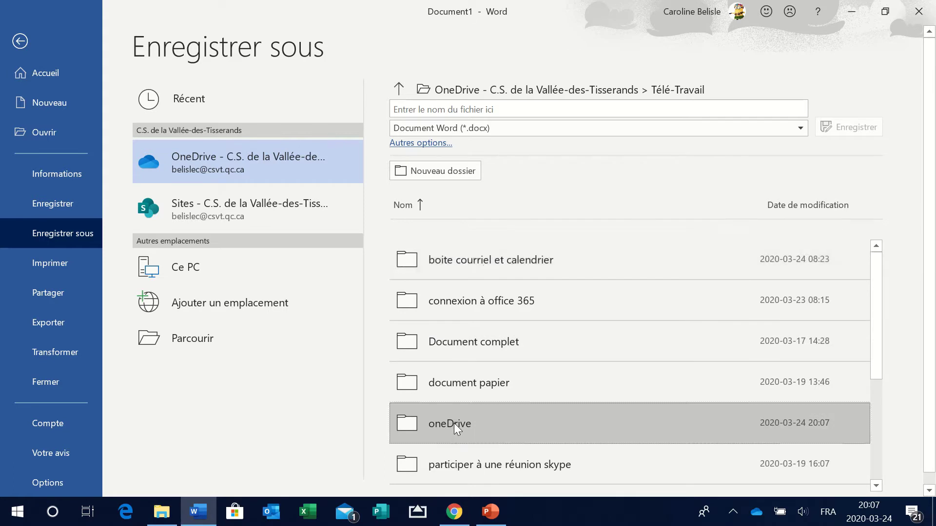
{"action": "left_click", "coordinate": [468, 108]}
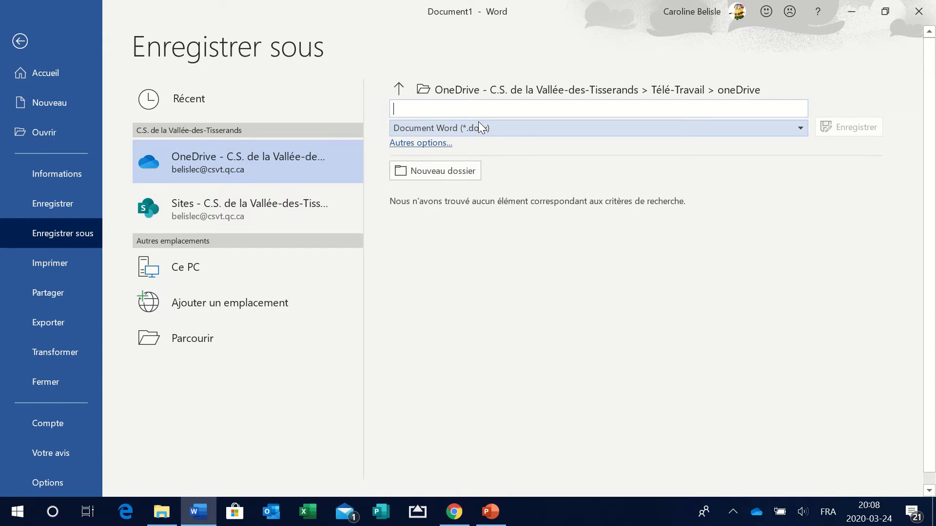
{"action": "type", "text": "pro"}
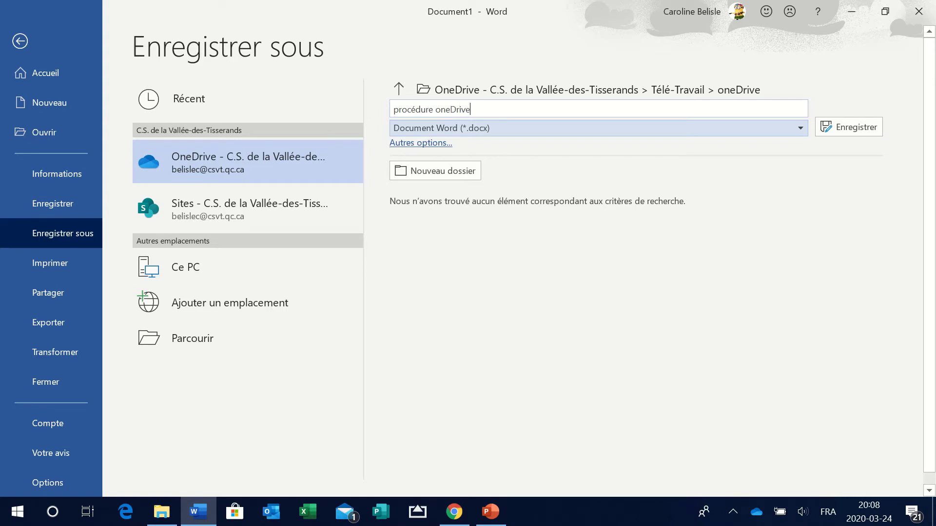
{"action": "type", "text": "cédure oneDrive"}
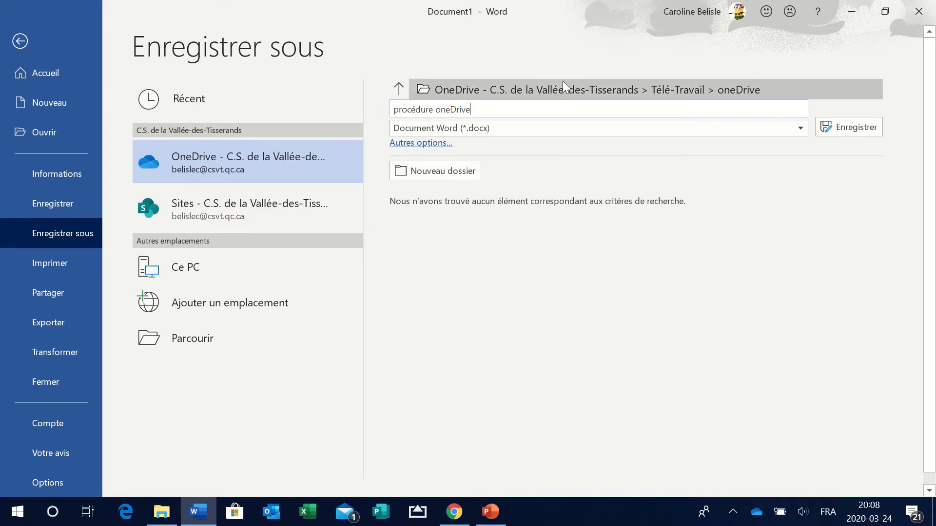
{"action": "left_click", "coordinate": [851, 124]}
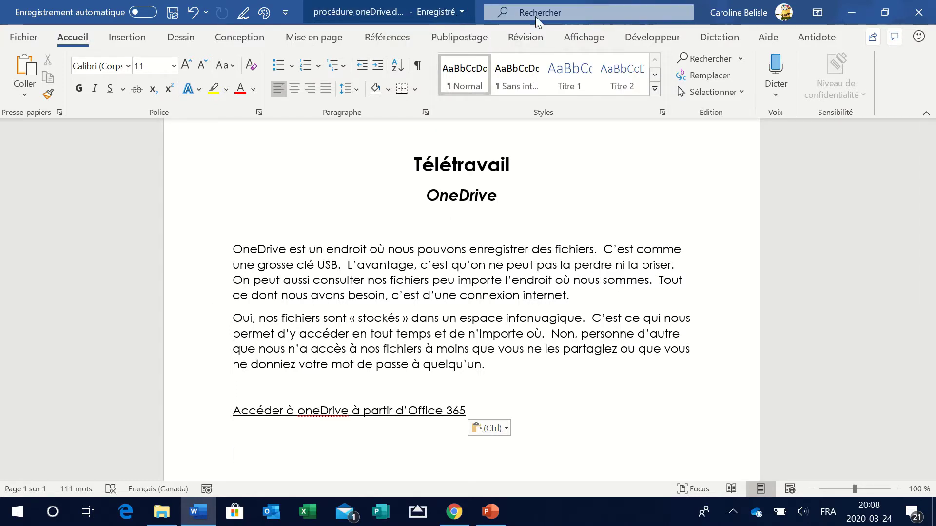
- Switch to OneDrive in the browser and open the oneDrive folder inside Télé-Travail to check the saved document
{"action": "left_click", "coordinate": [848, 10]}
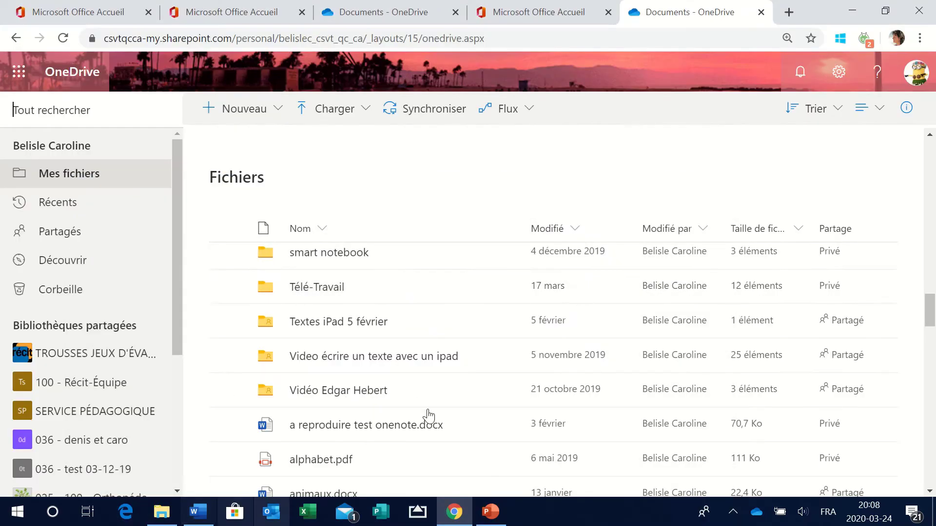
{"action": "scroll", "coordinate": [385, 394], "scroll_direction": "up", "scroll_amount": 5}
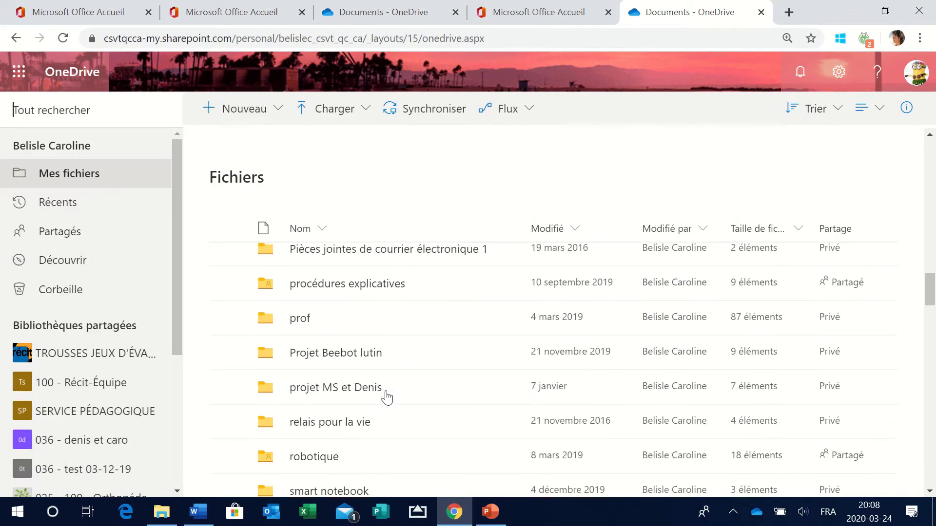
{"action": "scroll", "coordinate": [387, 393], "scroll_direction": "up", "scroll_amount": 6}
{"action": "scroll", "coordinate": [387, 390], "scroll_direction": "down", "scroll_amount": 7}
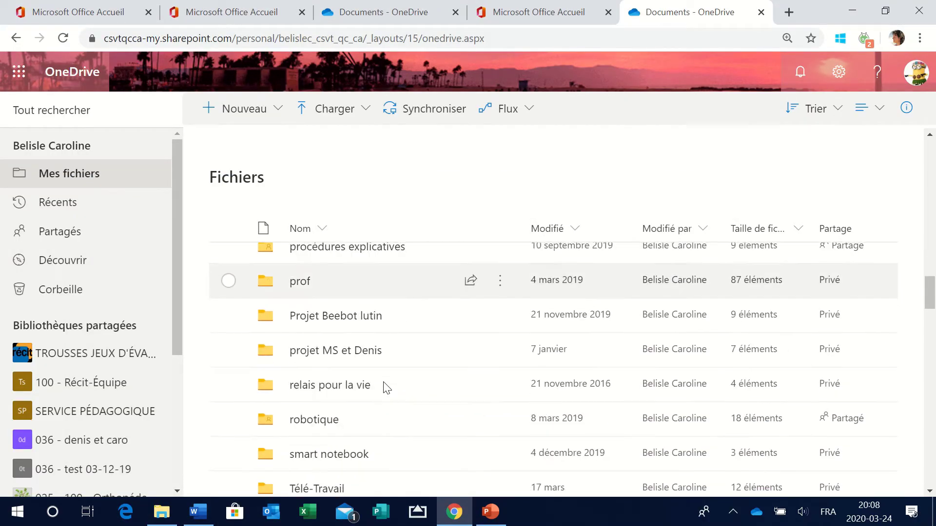
{"action": "scroll", "coordinate": [387, 388], "scroll_direction": "down", "scroll_amount": 4}
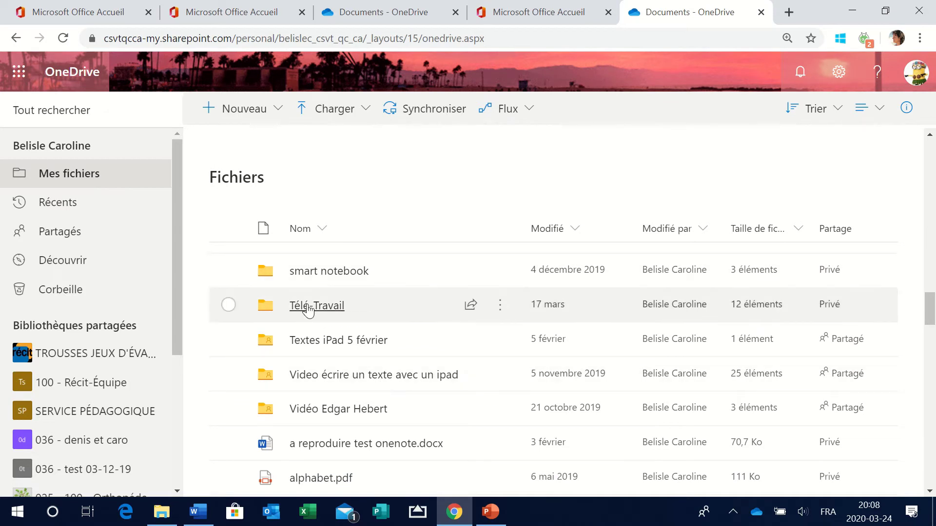
{"action": "left_click", "coordinate": [307, 308]}
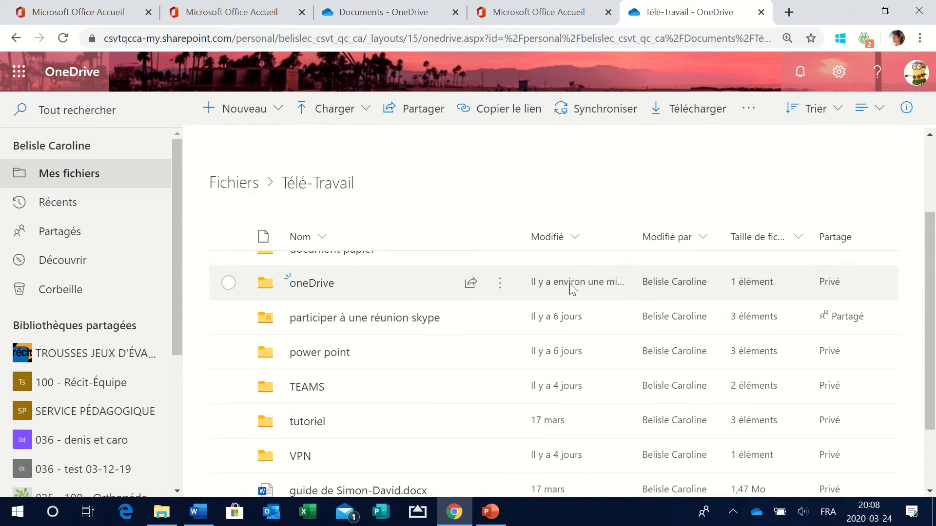
{"action": "left_click", "coordinate": [311, 285]}
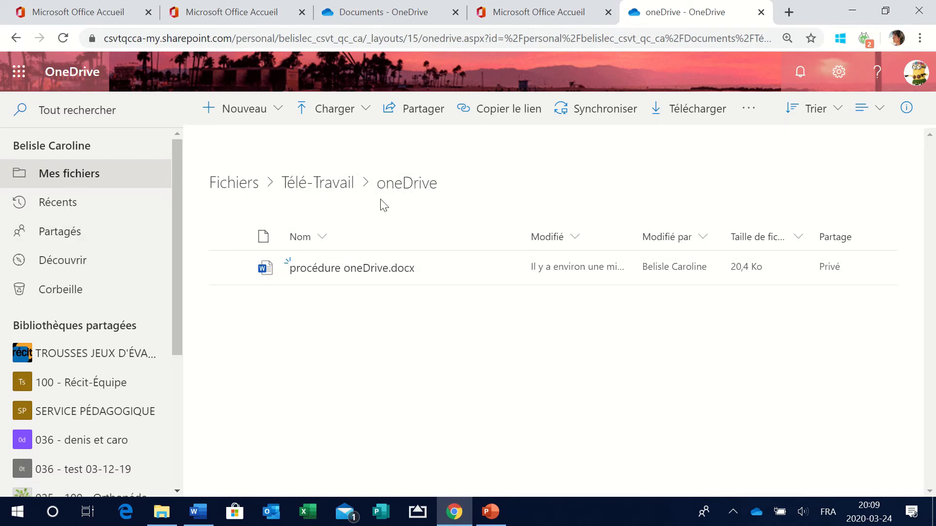
- Return to the full OneDrive file list and create a new folder there named "formation 23 mars"
{"action": "left_click", "coordinate": [240, 190]}
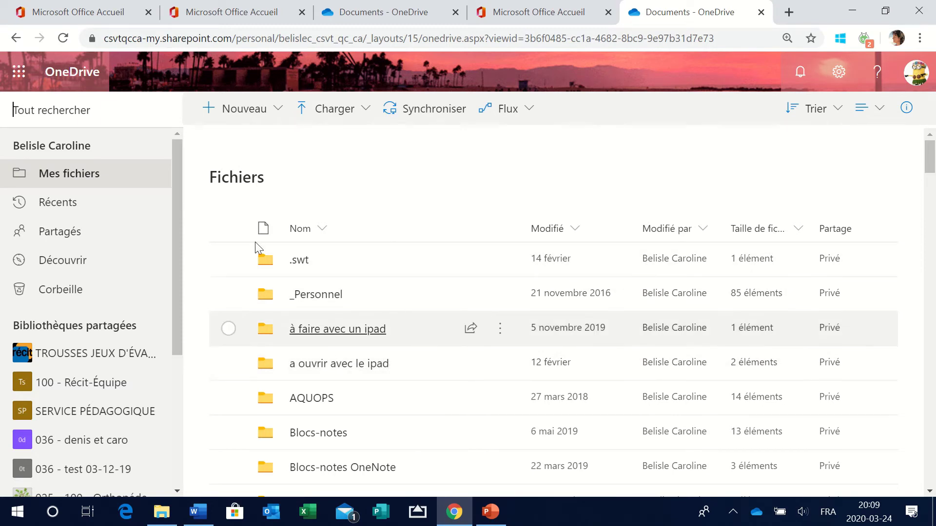
{"action": "left_click", "coordinate": [236, 111]}
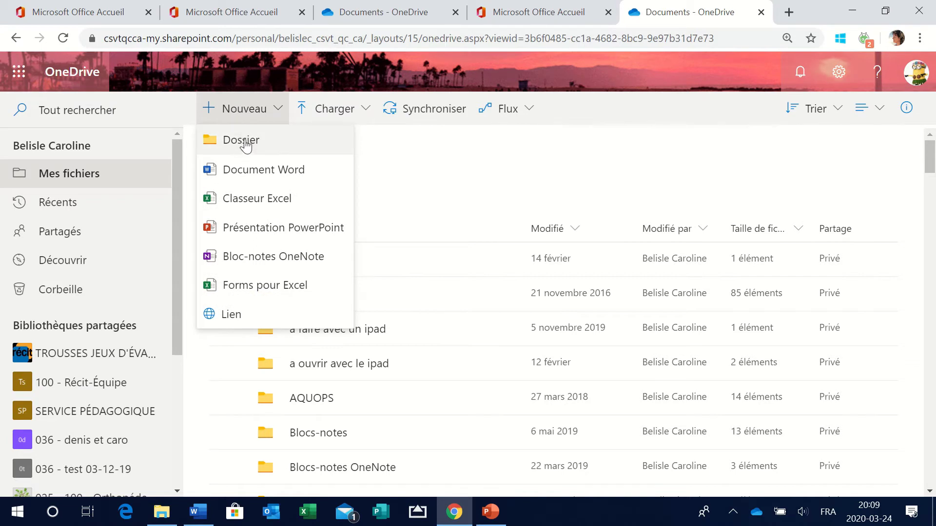
{"action": "left_click", "coordinate": [245, 144]}
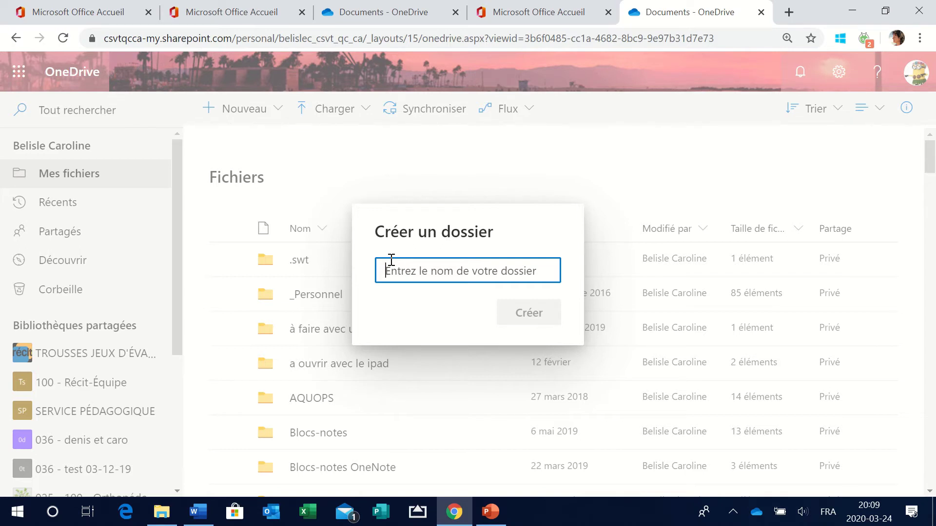
{"action": "type", "text": "formation 23 mars"}
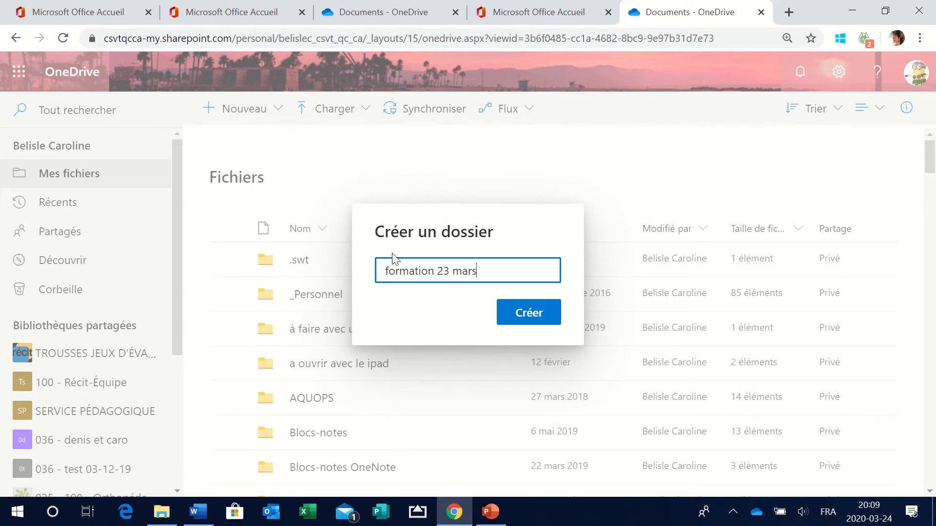
{"action": "left_click", "coordinate": [522, 314]}
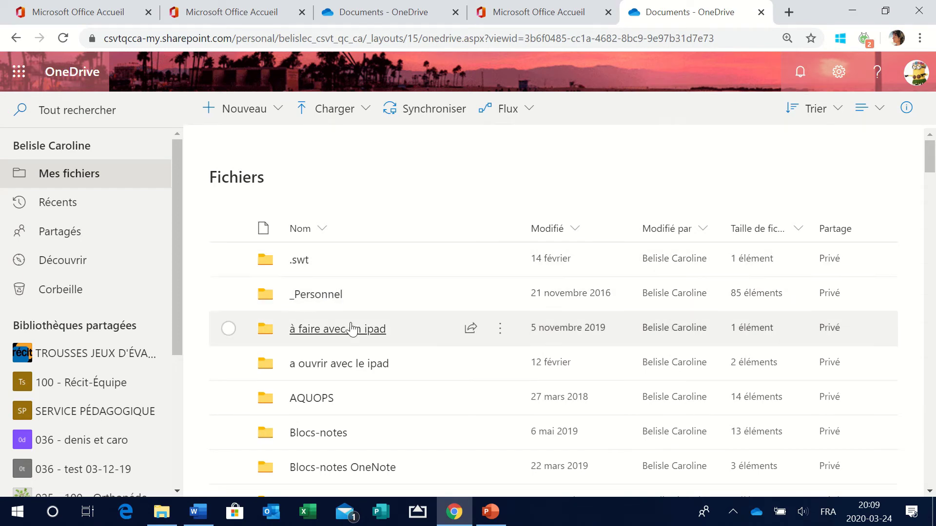
- Find the formation 23 mars folder in the file list and open it
{"action": "scroll", "coordinate": [341, 330], "scroll_direction": "down", "scroll_amount": 3}
{"action": "scroll", "coordinate": [341, 331], "scroll_direction": "down", "scroll_amount": 6}
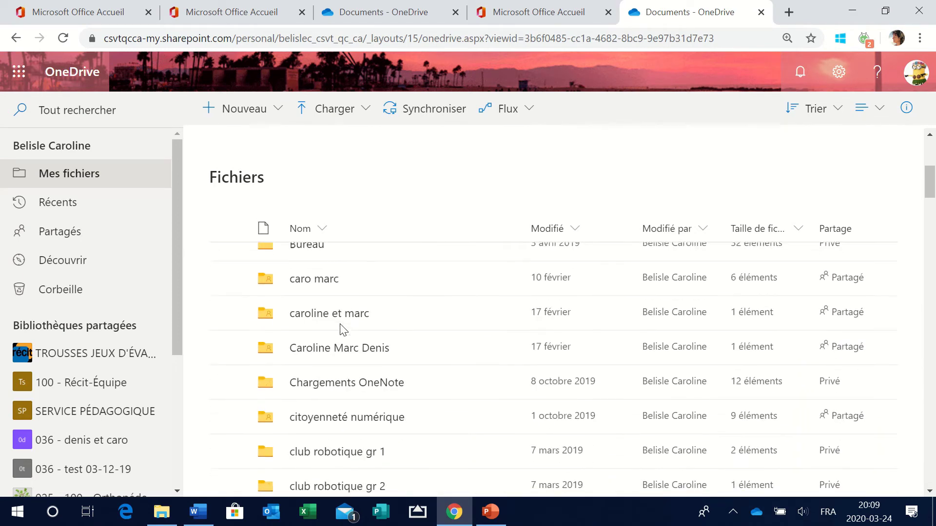
{"action": "scroll", "coordinate": [341, 330], "scroll_direction": "down", "scroll_amount": 6}
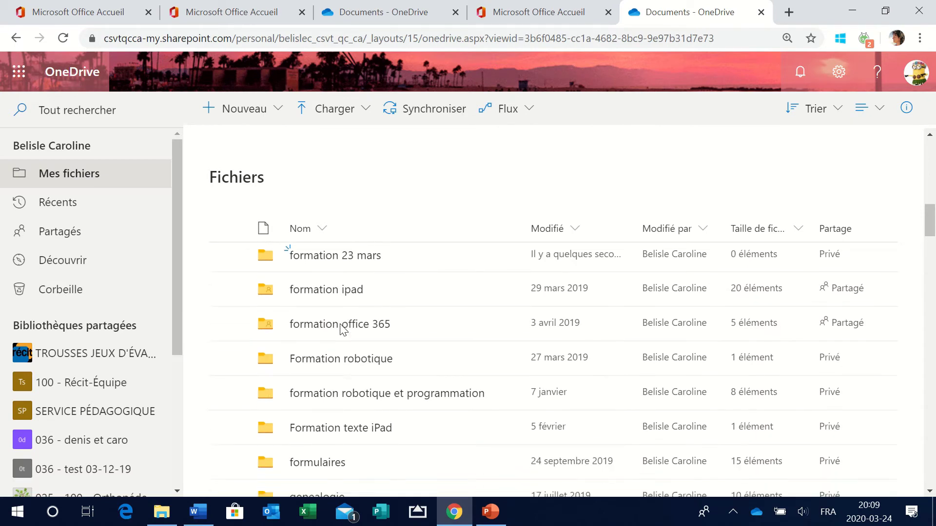
{"action": "scroll", "coordinate": [340, 322], "scroll_direction": "up", "scroll_amount": 3}
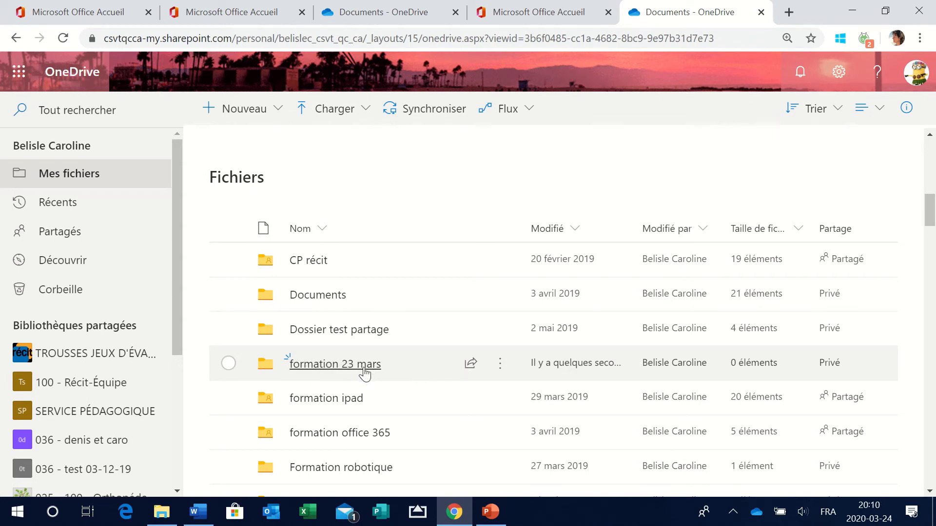
{"action": "left_click", "coordinate": [318, 365]}
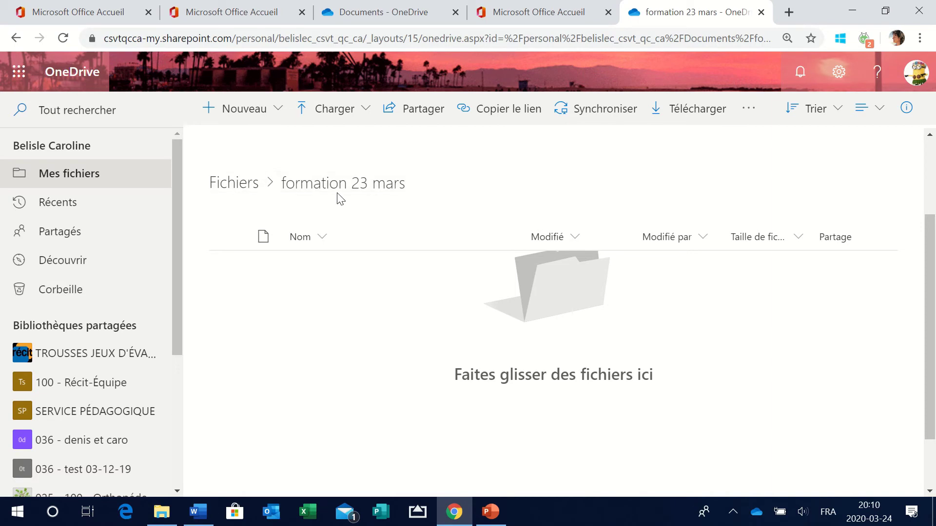
- Create a subfolder named "francais" inside the formation 23 mars folder
{"action": "left_click", "coordinate": [238, 111]}
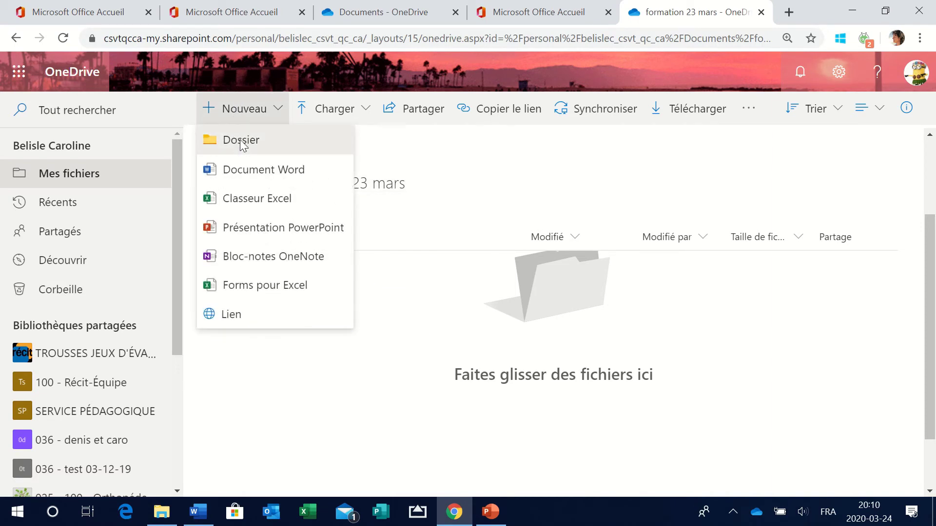
{"action": "left_click", "coordinate": [230, 139]}
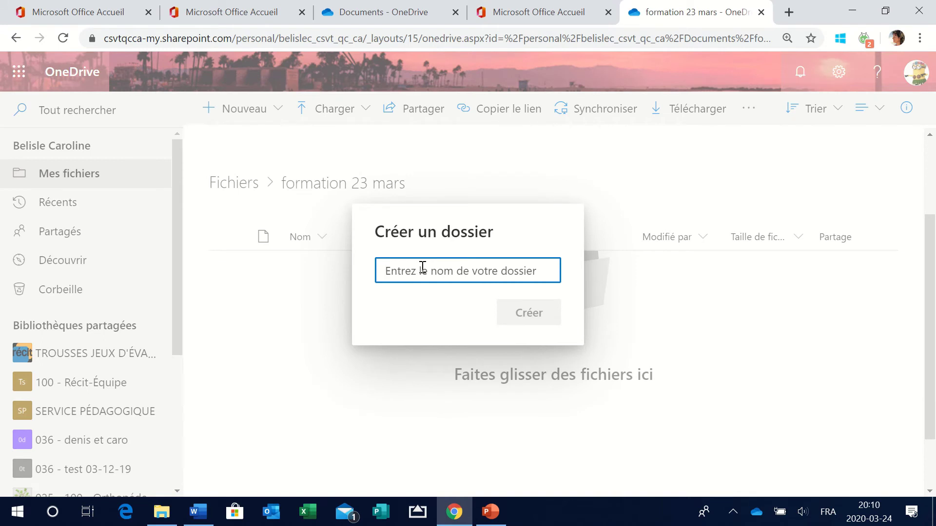
{"action": "type", "text": "francais"}
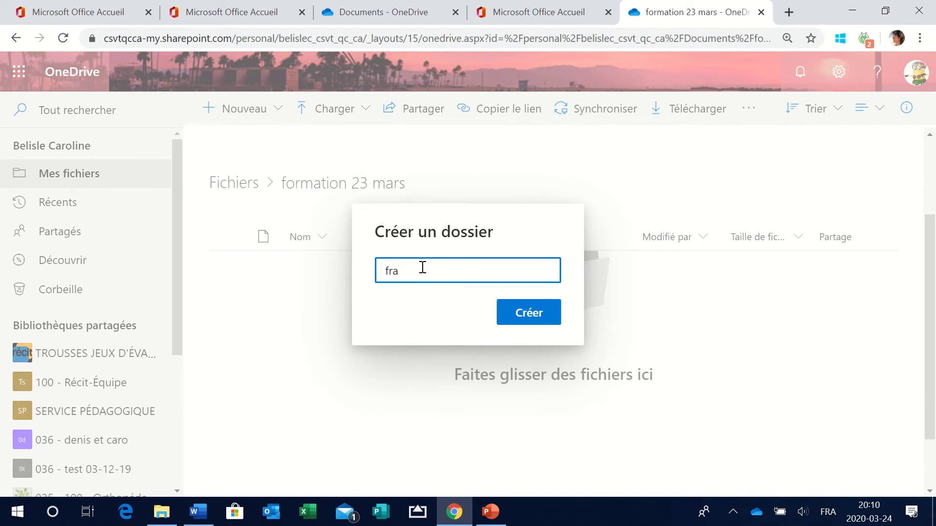
{"action": "left_click", "coordinate": [549, 313]}
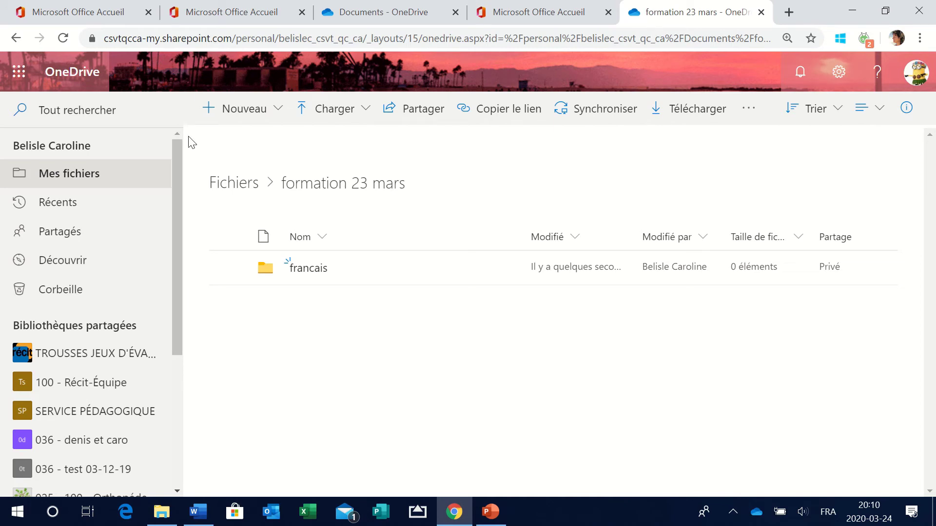
- Return to the full OneDrive file list and look through its folders
{"action": "left_click", "coordinate": [235, 185]}
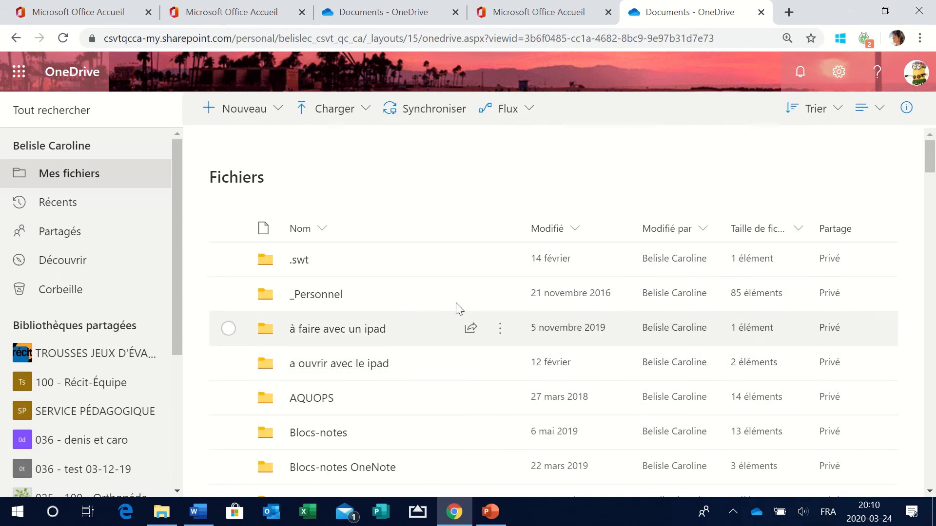
{"action": "scroll", "coordinate": [488, 356], "scroll_direction": "down", "scroll_amount": 15}
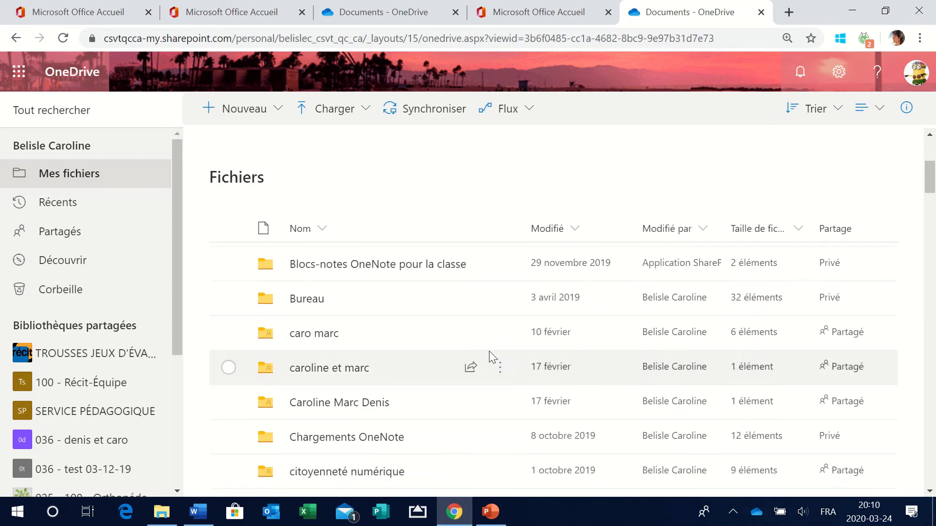
{"action": "scroll", "coordinate": [499, 349], "scroll_direction": "down", "scroll_amount": 4}
{"action": "scroll", "coordinate": [502, 350], "scroll_direction": "up", "scroll_amount": 14}
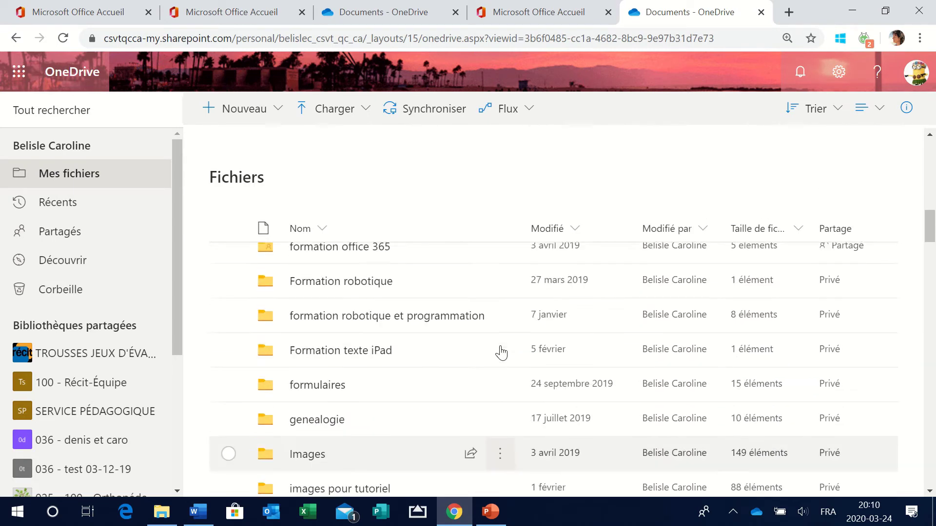
{"action": "scroll", "coordinate": [516, 354], "scroll_direction": "up", "scroll_amount": 6}
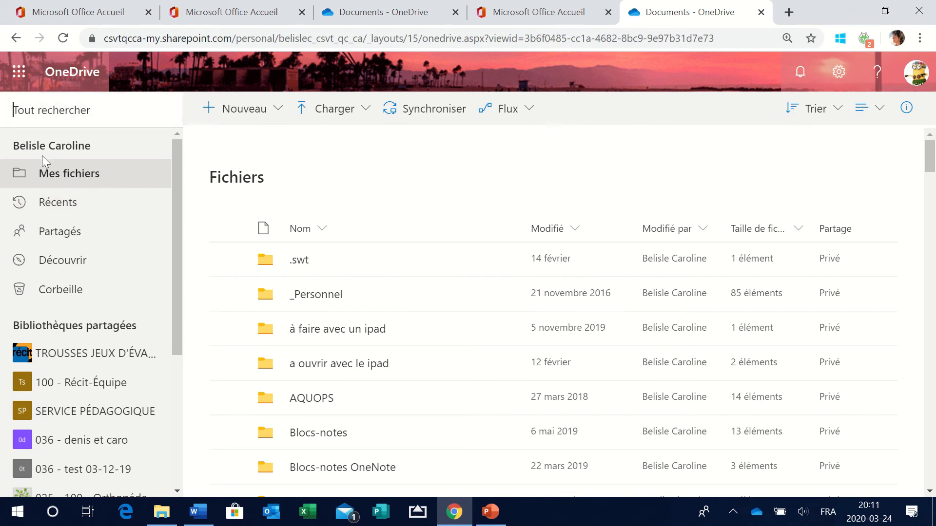
- Search all OneDrive files for "onedrive"
{"action": "left_click", "coordinate": [95, 108]}
{"action": "type", "text": "onedr"}
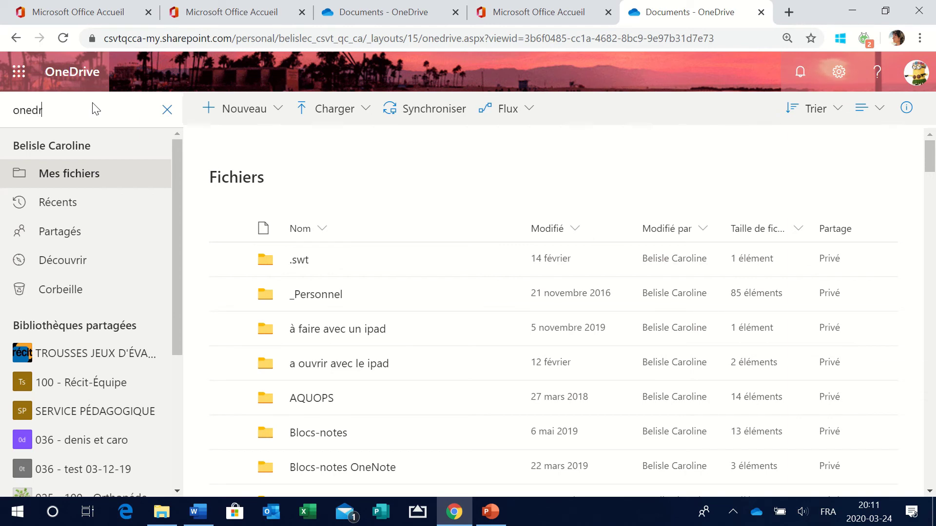
{"action": "type", "text": "ive"}
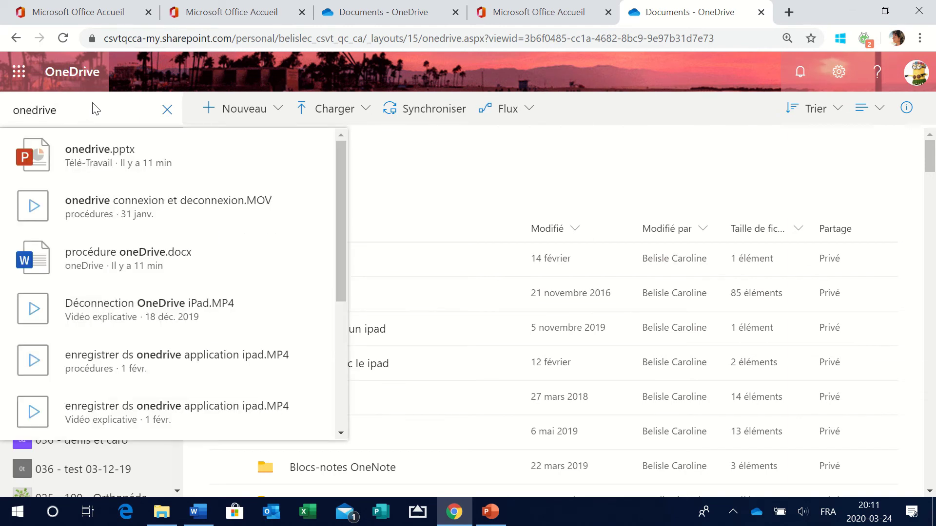
{"action": "key", "text": "Return"}
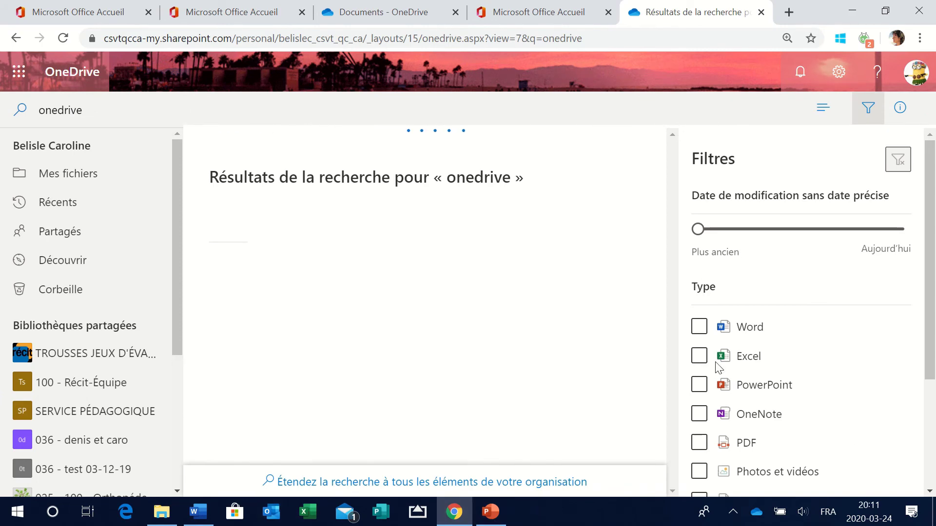
- Filter the search results to Word files and open procédure oneDrive.docx in the online editor
{"action": "left_click", "coordinate": [699, 327]}
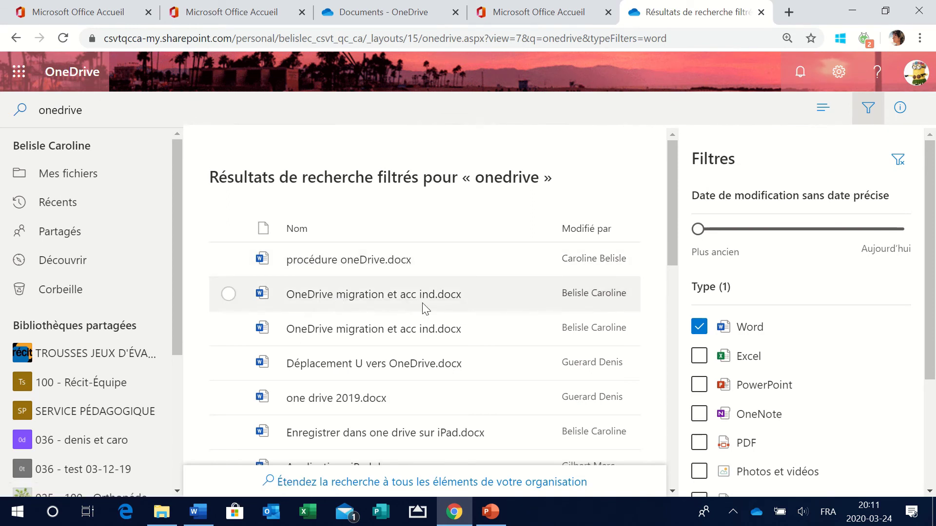
{"action": "left_click", "coordinate": [351, 266]}
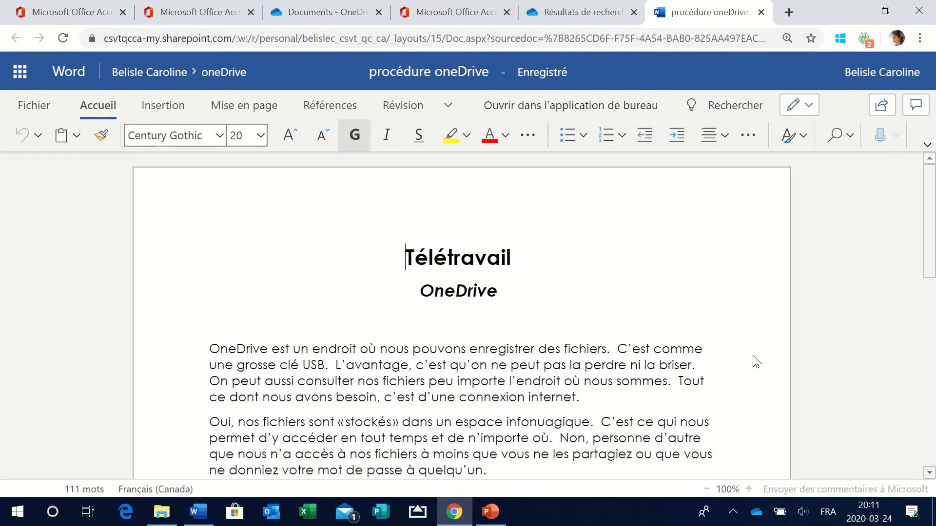
- Close the procédure oneDrive document and return from the search results to the full list of OneDrive files
{"action": "left_click", "coordinate": [760, 13]}
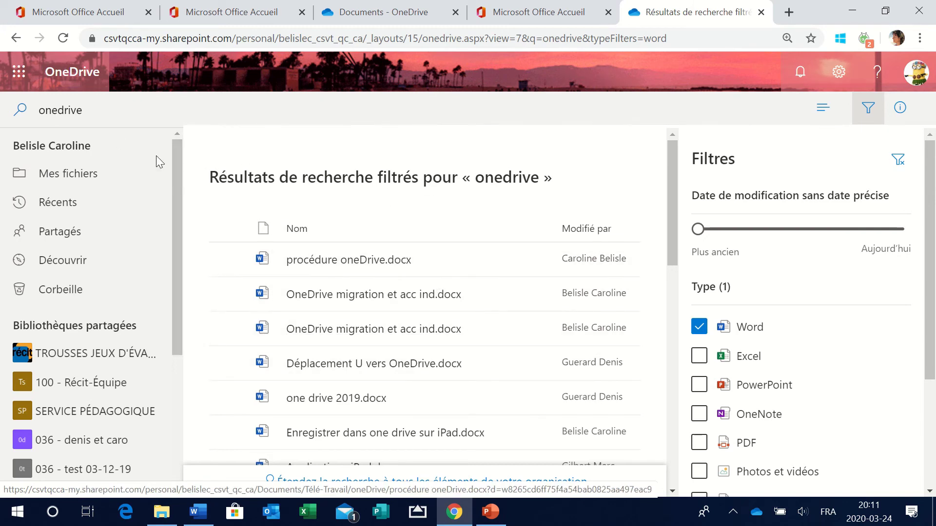
{"action": "left_click", "coordinate": [73, 176]}
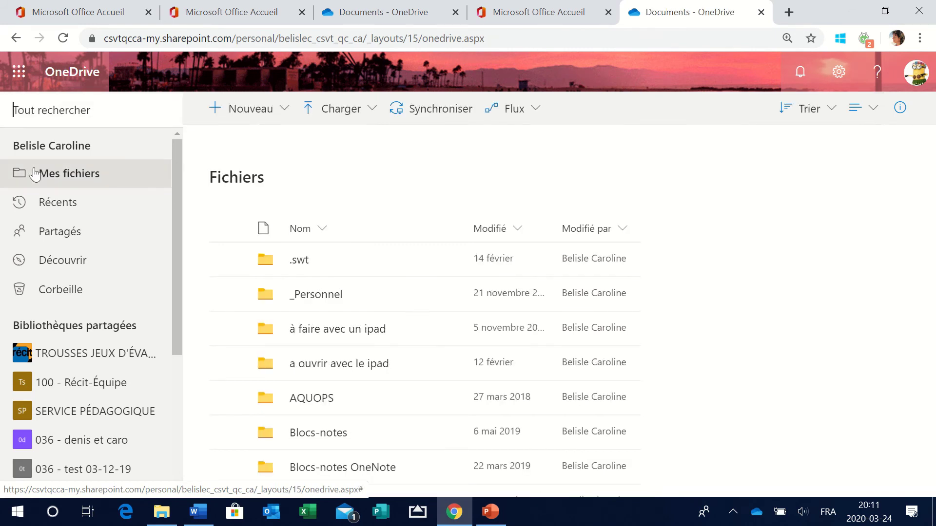
{"action": "scroll", "coordinate": [501, 330], "scroll_direction": "down", "scroll_amount": 10}
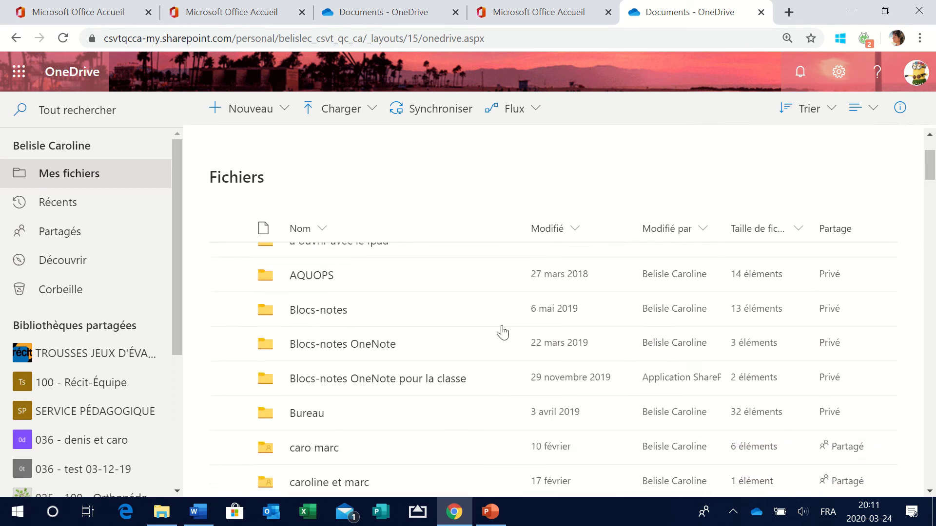
{"action": "scroll", "coordinate": [482, 336], "scroll_direction": "down", "scroll_amount": 6}
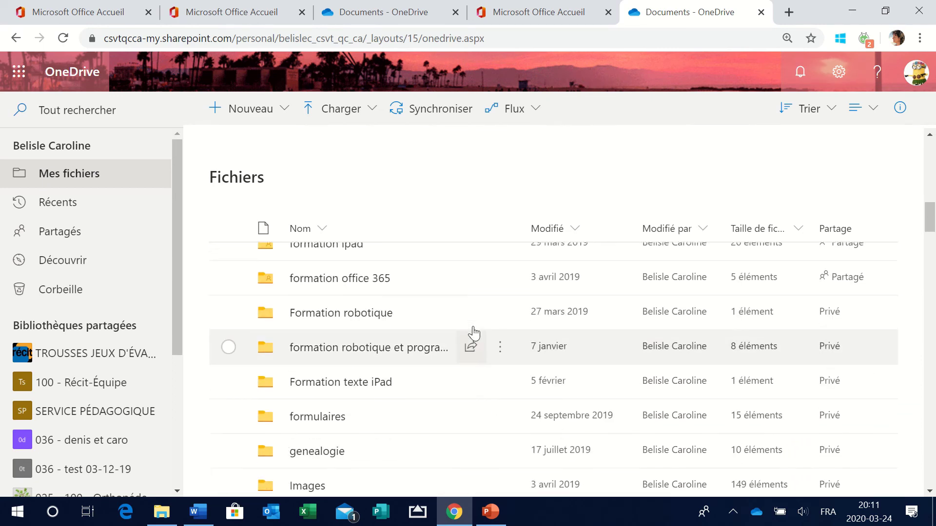
{"action": "scroll", "coordinate": [475, 334], "scroll_direction": "up", "scroll_amount": 13}
{"action": "scroll", "coordinate": [466, 334], "scroll_direction": "up", "scroll_amount": 1}
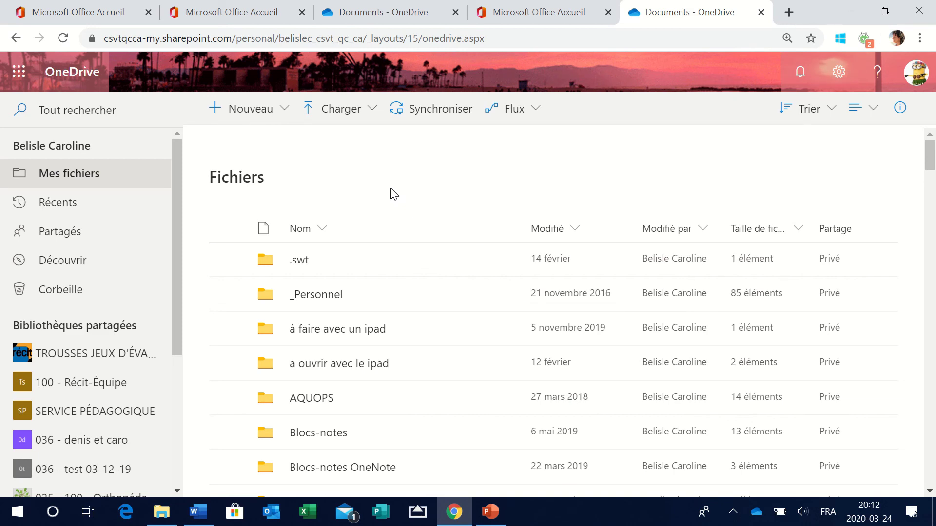
{"action": "left_click", "coordinate": [246, 122]}
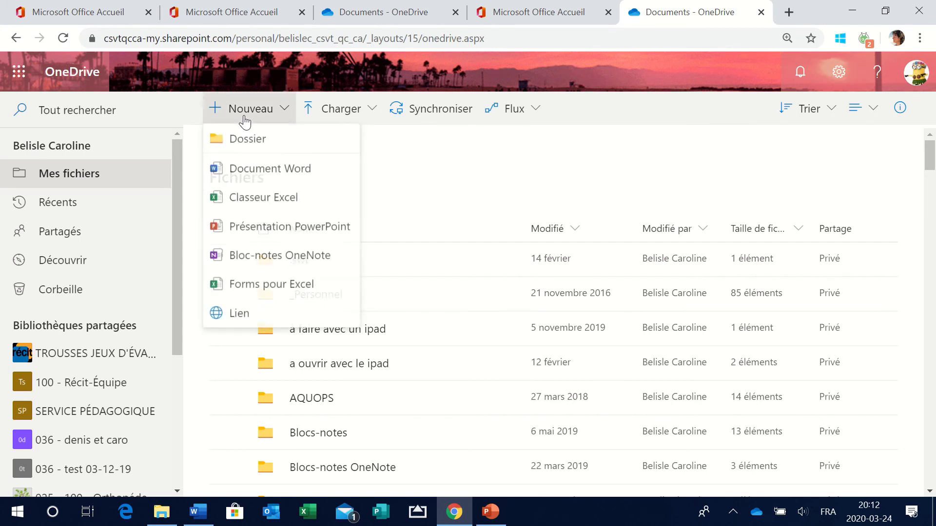
{"action": "left_click", "coordinate": [489, 180]}
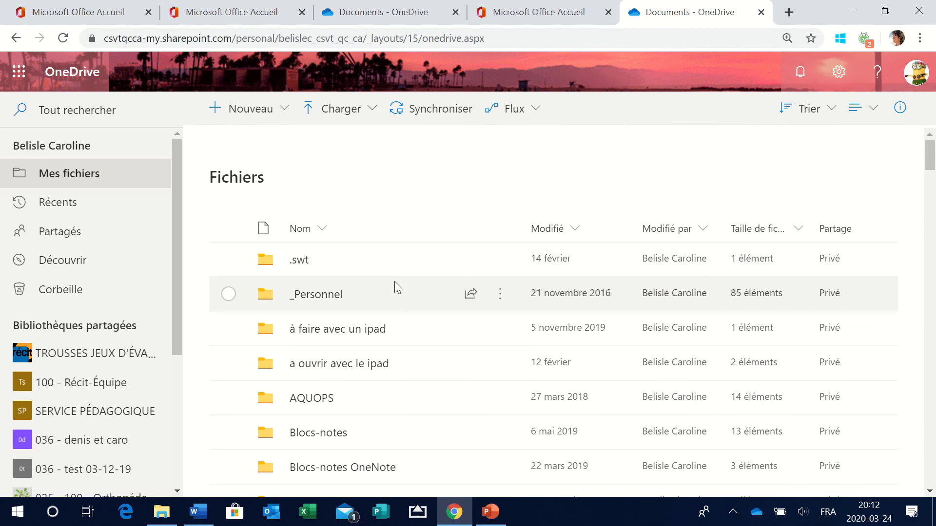
- Examine how the OneDrive file list is organized, from the folders to the loose files stored outside them, and return to its beginning
{"action": "scroll", "coordinate": [393, 289], "scroll_direction": "down", "scroll_amount": 7}
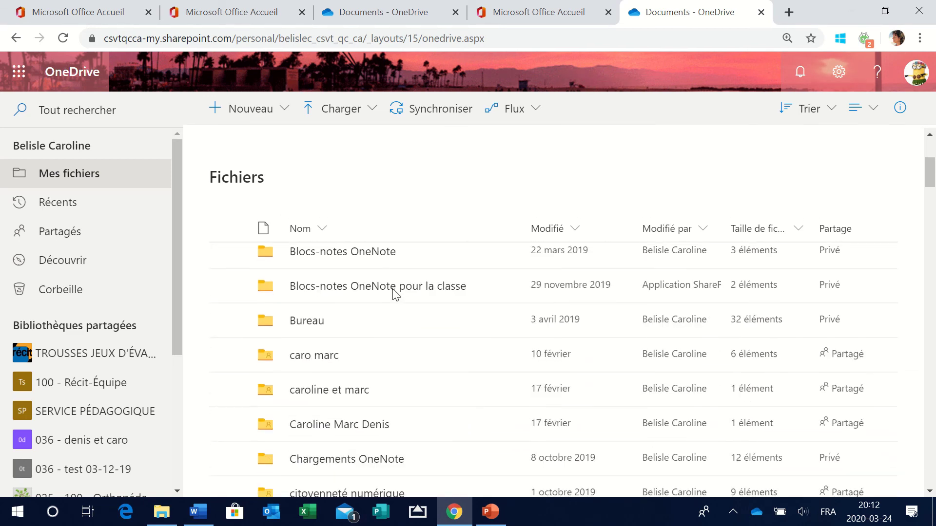
{"action": "scroll", "coordinate": [393, 291], "scroll_direction": "down", "scroll_amount": 15}
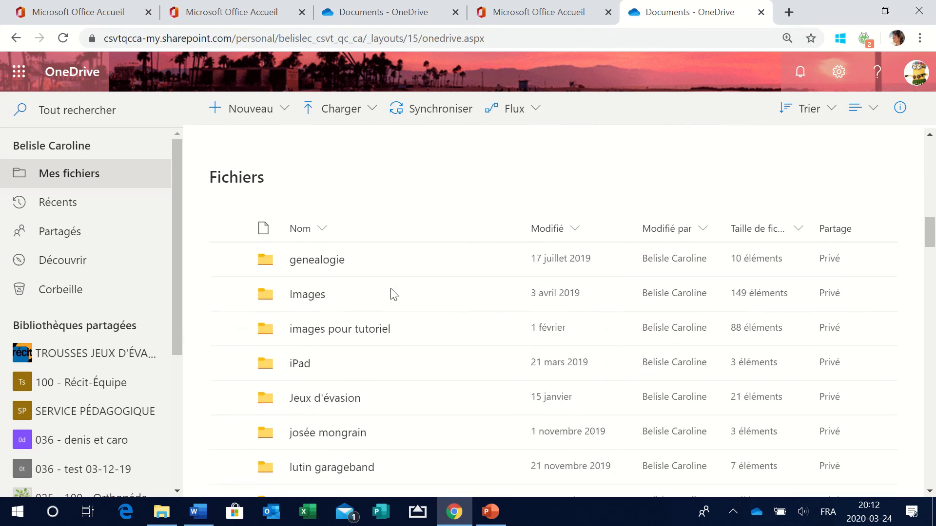
{"action": "scroll", "coordinate": [393, 292], "scroll_direction": "down", "scroll_amount": 10}
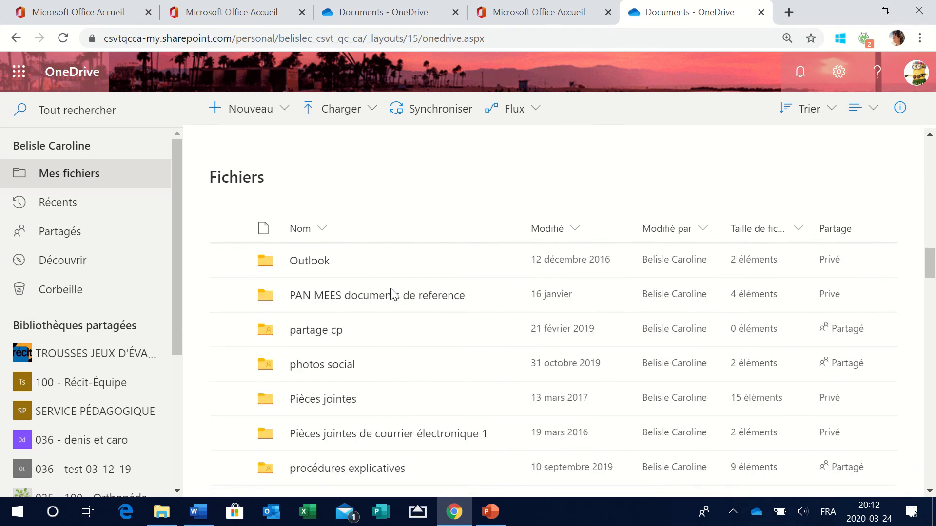
{"action": "scroll", "coordinate": [389, 288], "scroll_direction": "down", "scroll_amount": 12}
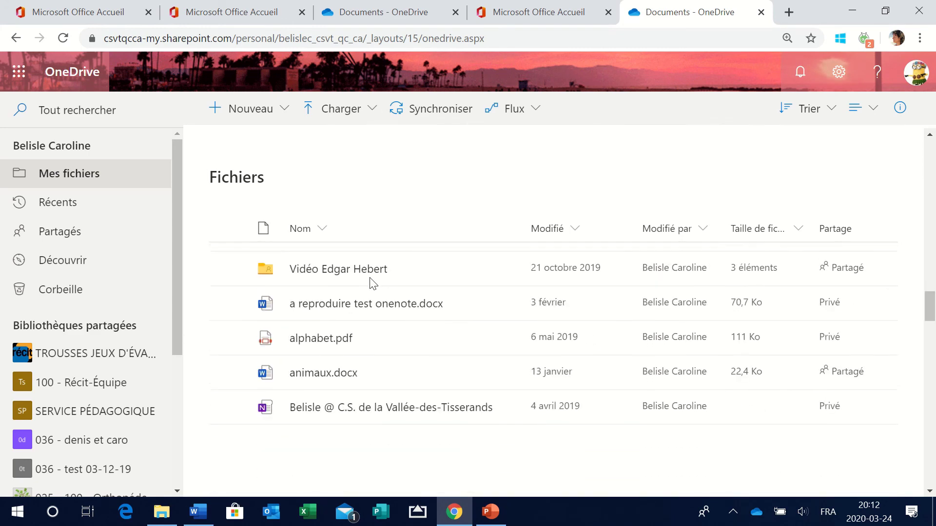
{"action": "scroll", "coordinate": [344, 258], "scroll_direction": "up", "scroll_amount": 1}
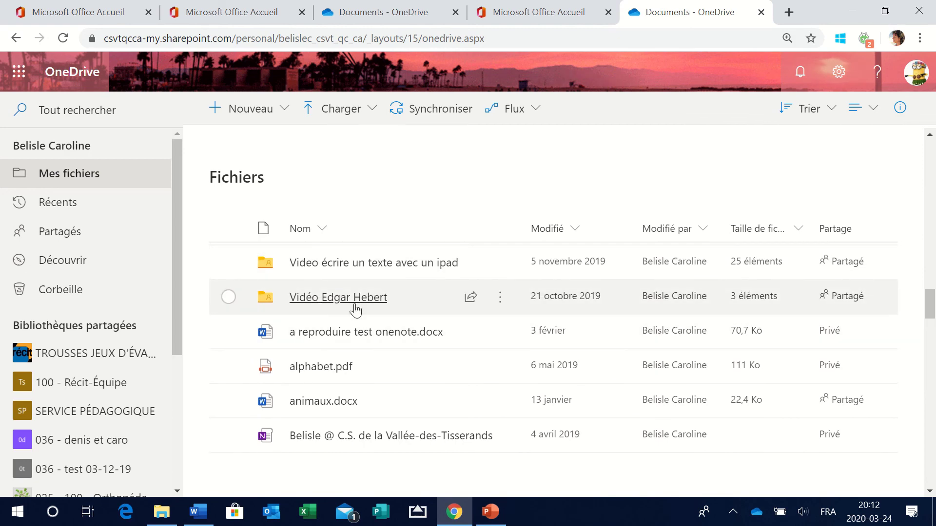
{"action": "scroll", "coordinate": [341, 299], "scroll_direction": "up", "scroll_amount": 4}
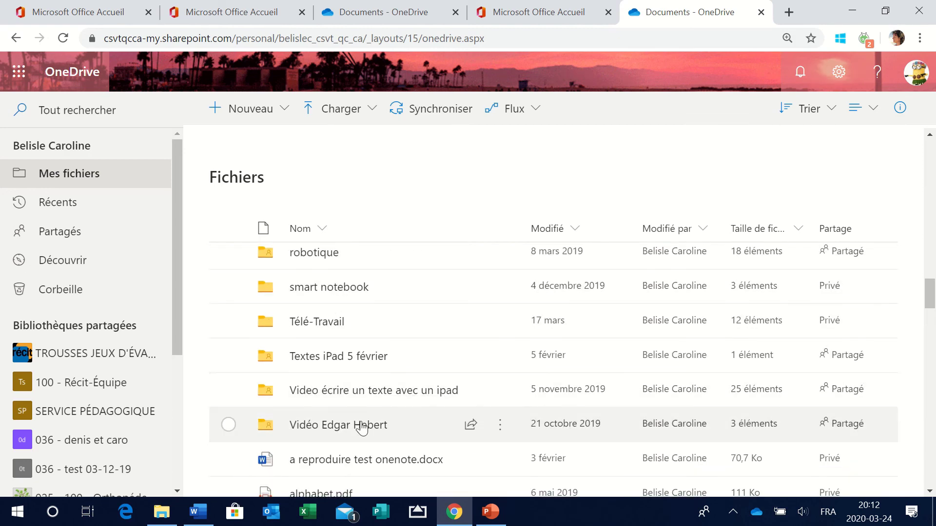
{"action": "scroll", "coordinate": [332, 390], "scroll_direction": "down", "scroll_amount": 8}
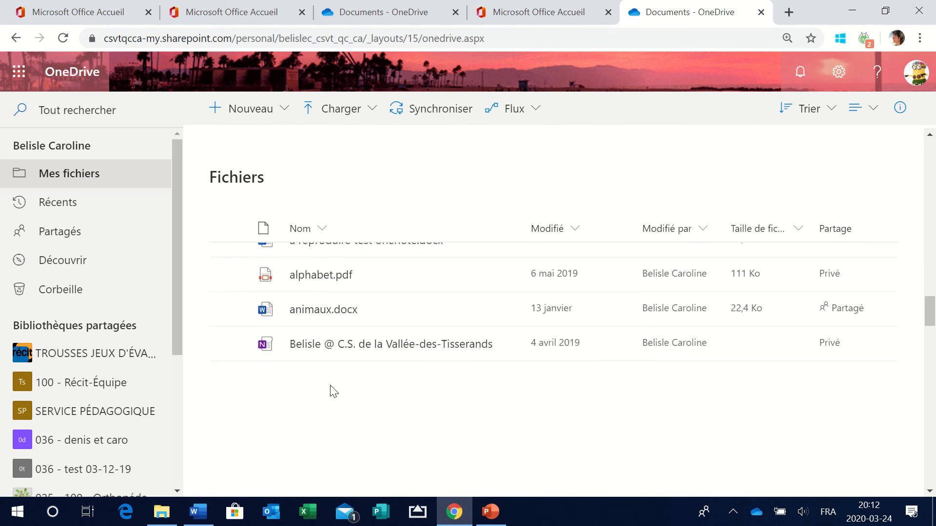
{"action": "mouse_move", "coordinate": [330, 383]}
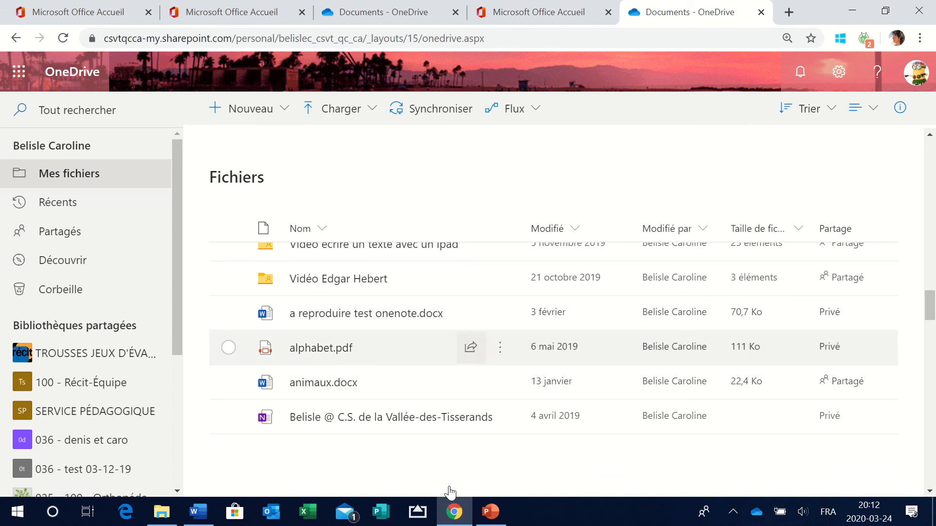
{"action": "scroll", "coordinate": [348, 332], "scroll_direction": "down", "scroll_amount": 1}
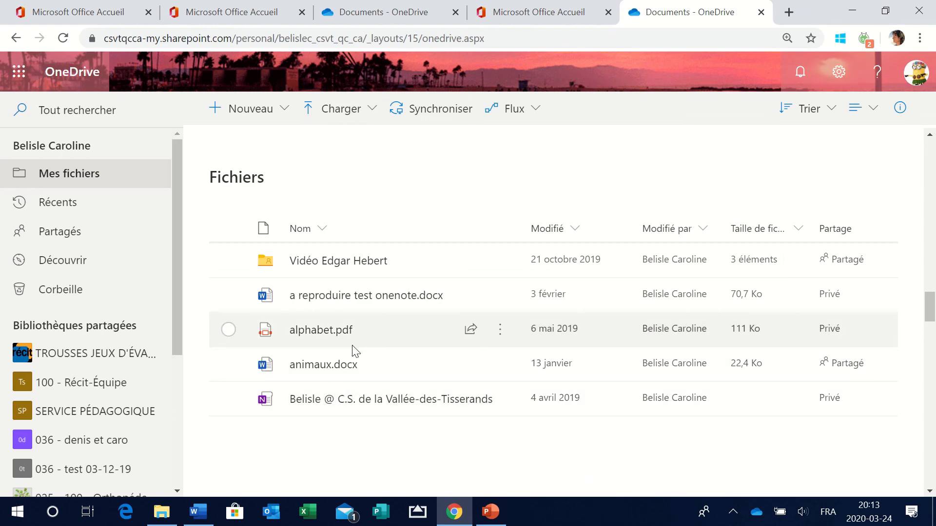
{"action": "scroll", "coordinate": [343, 359], "scroll_direction": "down", "scroll_amount": 5}
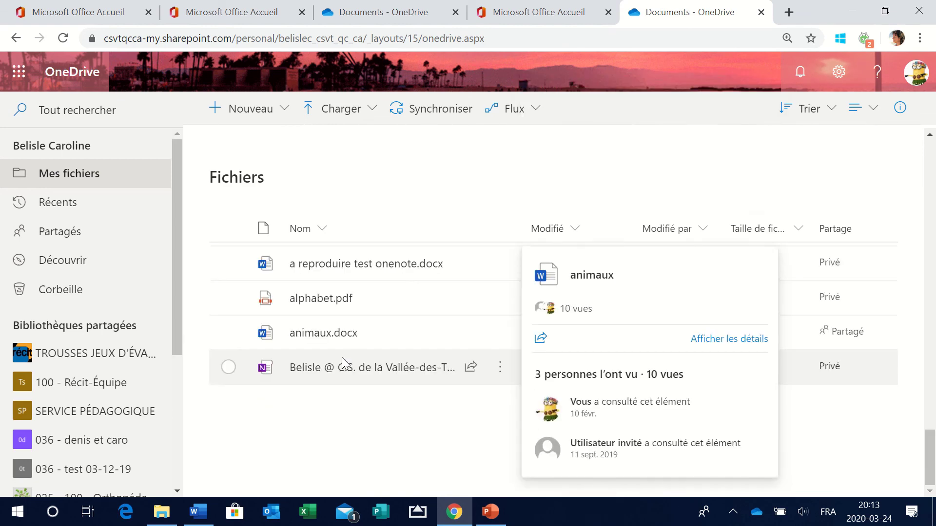
{"action": "scroll", "coordinate": [342, 360], "scroll_direction": "down", "scroll_amount": 10}
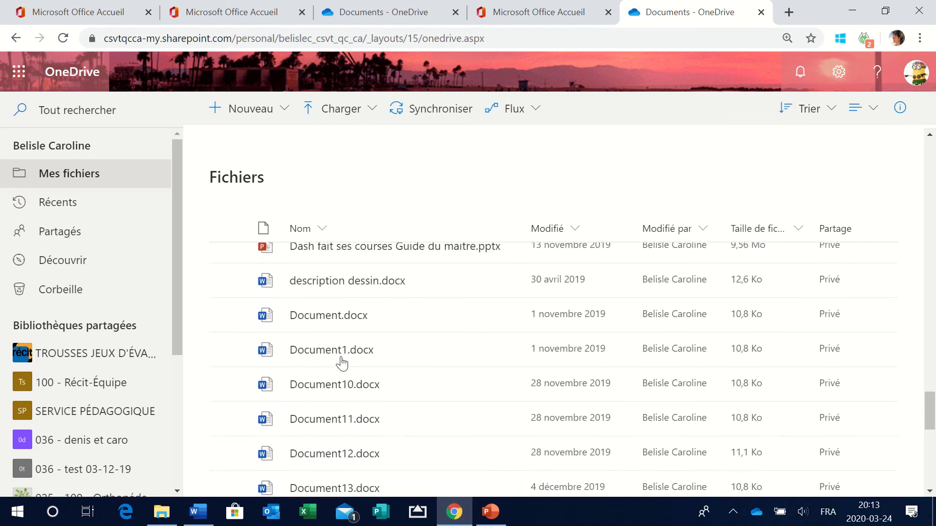
{"action": "scroll", "coordinate": [342, 363], "scroll_direction": "down", "scroll_amount": 10}
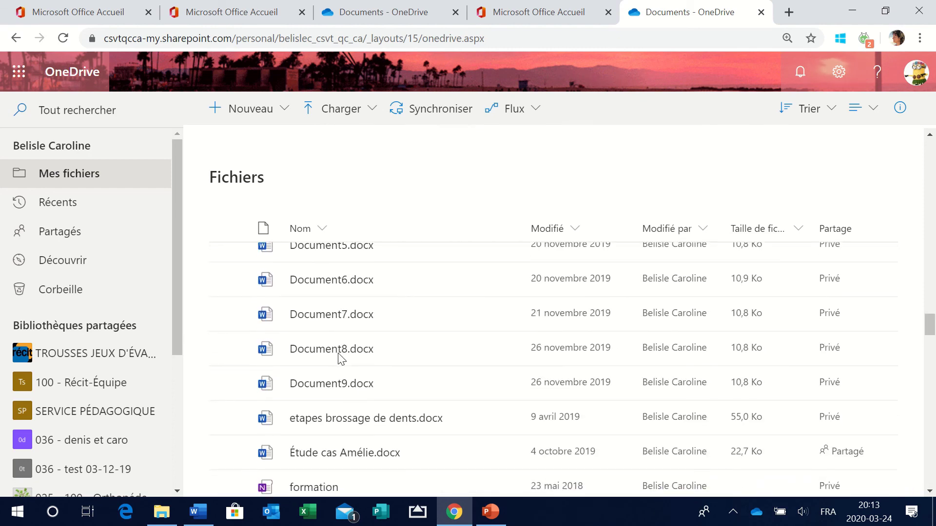
{"action": "scroll", "coordinate": [341, 360], "scroll_direction": "down", "scroll_amount": 10}
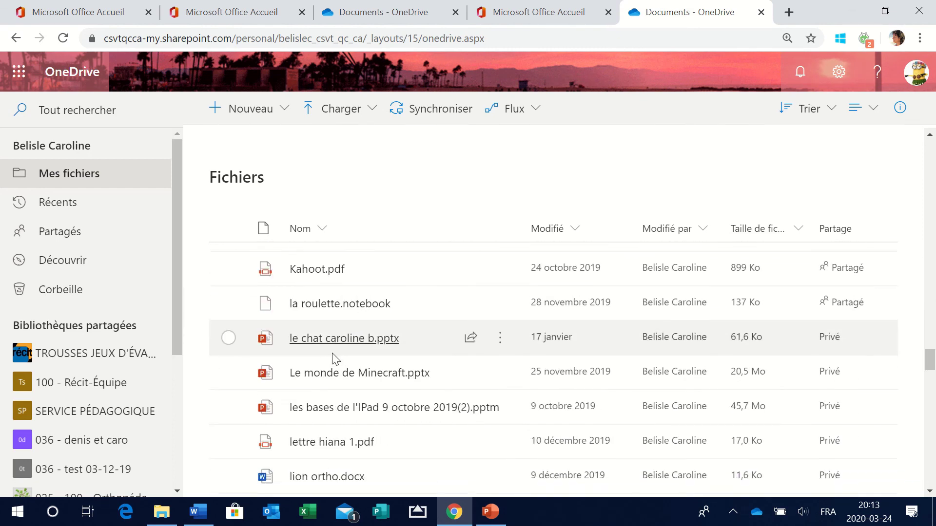
{"action": "scroll", "coordinate": [335, 360], "scroll_direction": "up", "scroll_amount": 20}
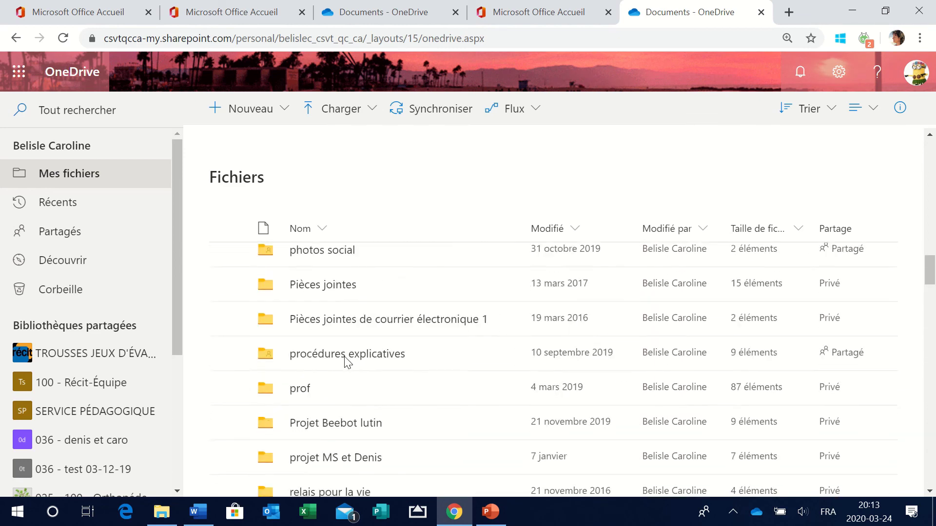
{"action": "scroll", "coordinate": [344, 363], "scroll_direction": "up", "scroll_amount": 15}
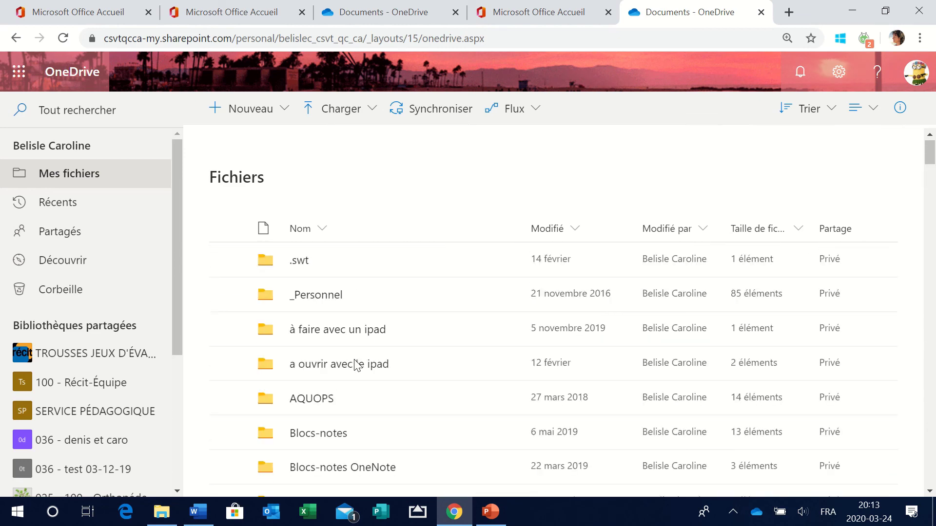